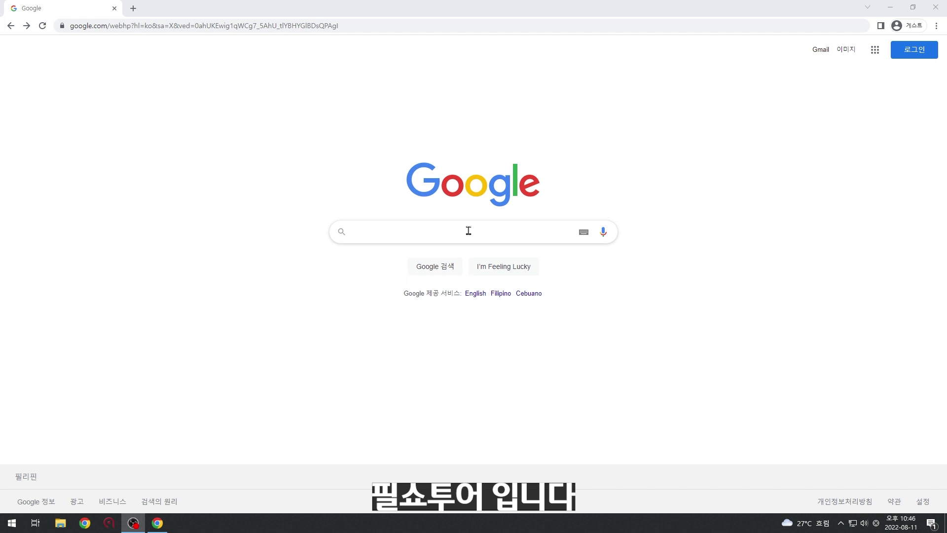
# Search Google for 원헬스패스 and open the official One Health Pass site.
pyautogui.click(430, 232)
pyautogui.write('원헤')
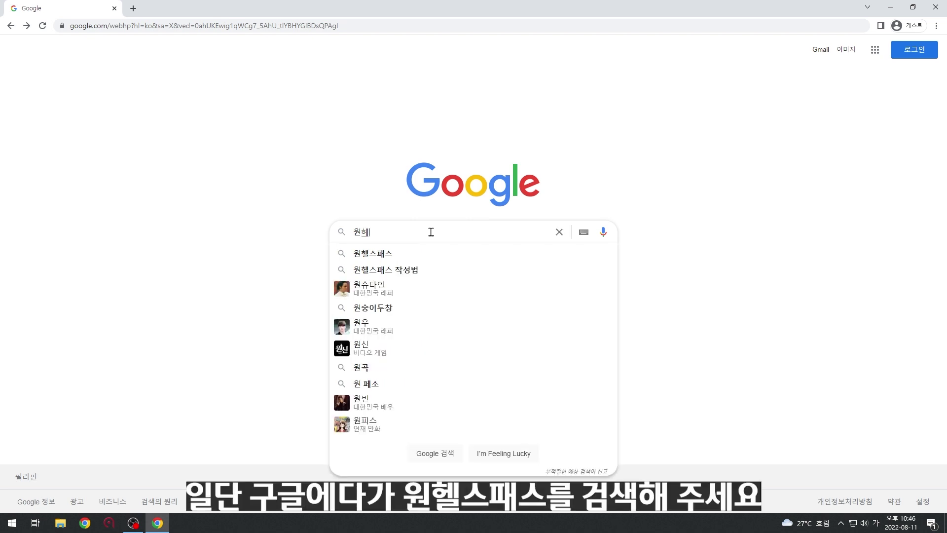
pyautogui.write('ㄹ스패스')
pyautogui.press('Return')
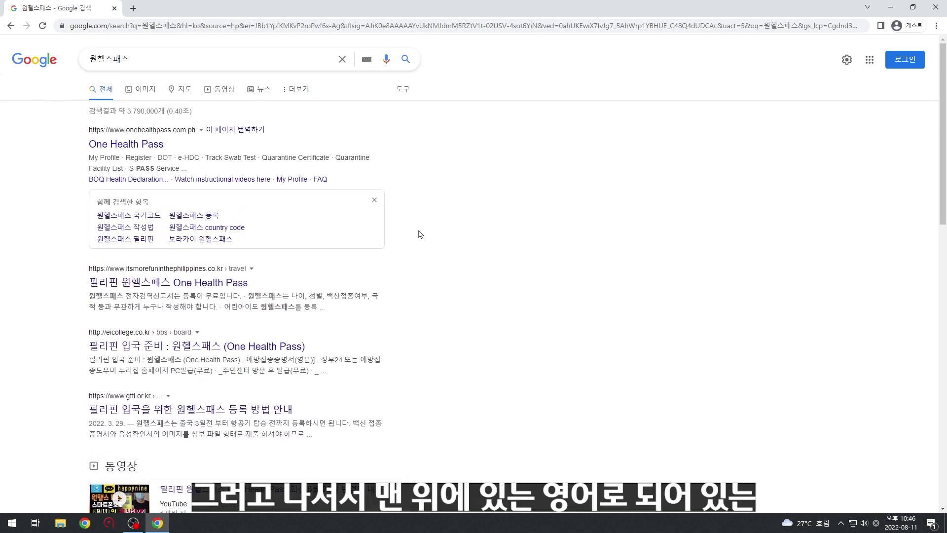
pyautogui.click(141, 148)
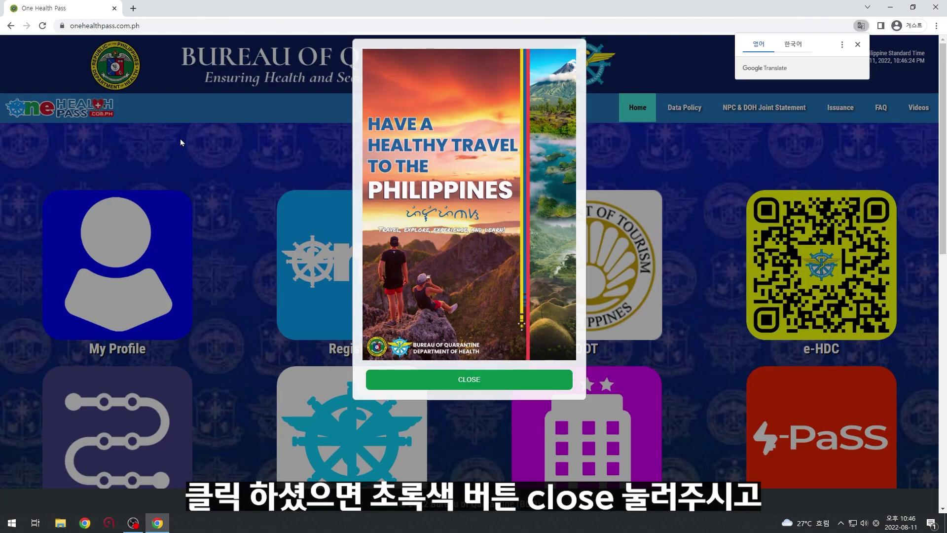
# Dismiss the promotion popup, start a new registration, and close the PAALALA and Monkeypox notices.
pyautogui.click(475, 383)
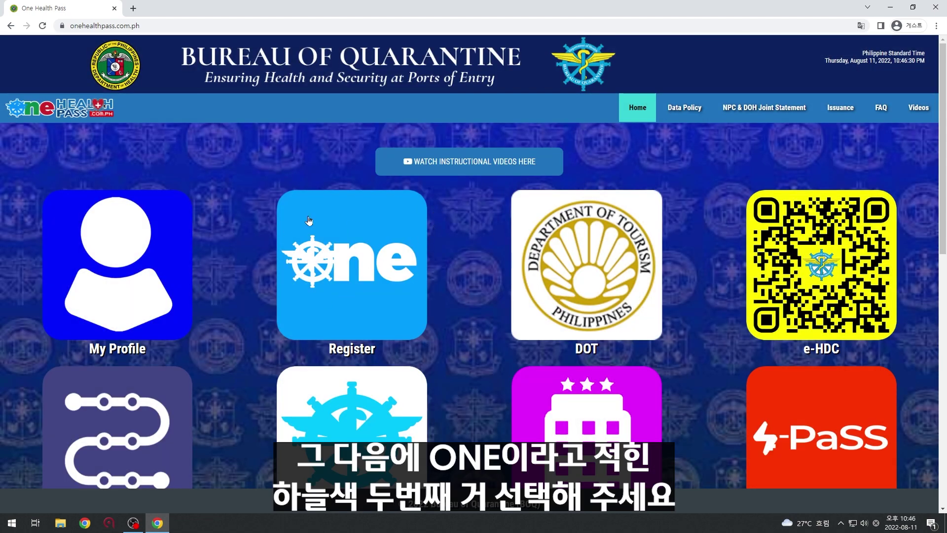
pyautogui.click(338, 285)
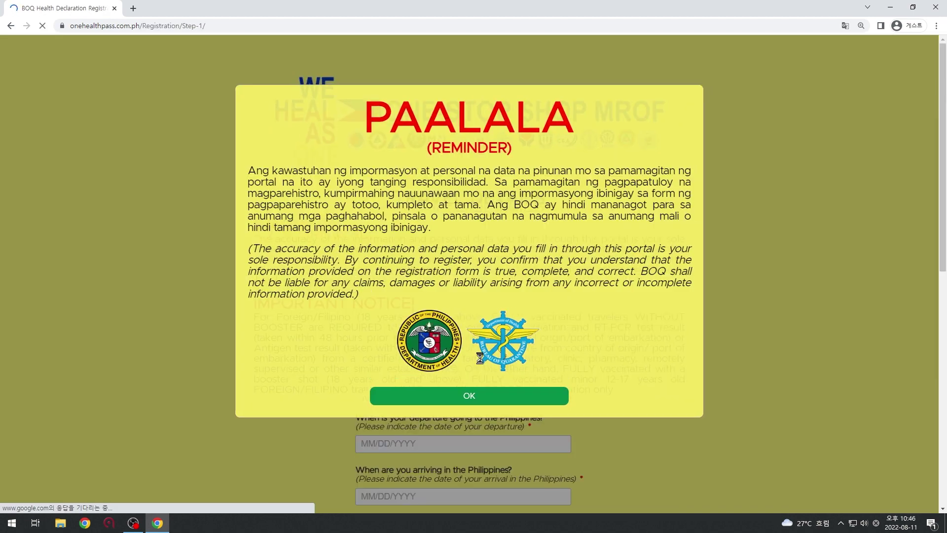
pyautogui.click(472, 398)
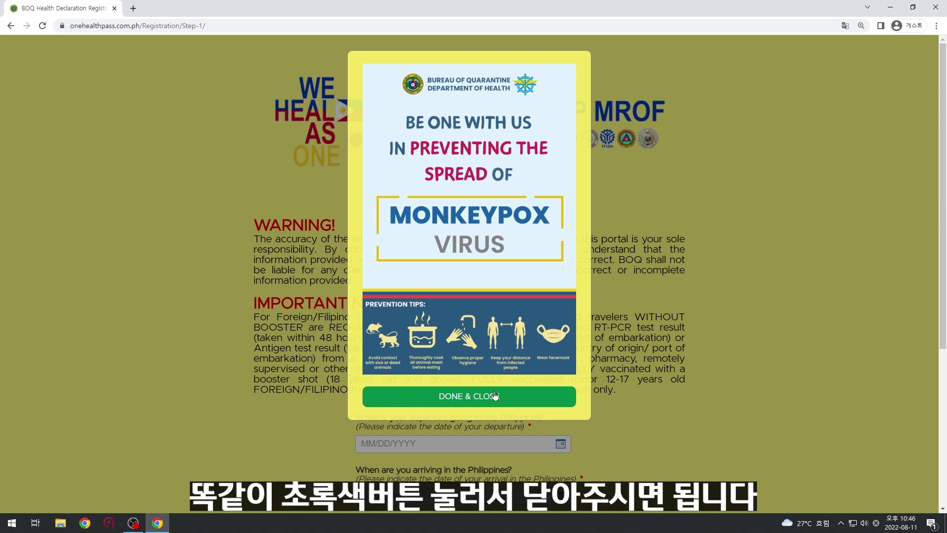
pyautogui.click(471, 402)
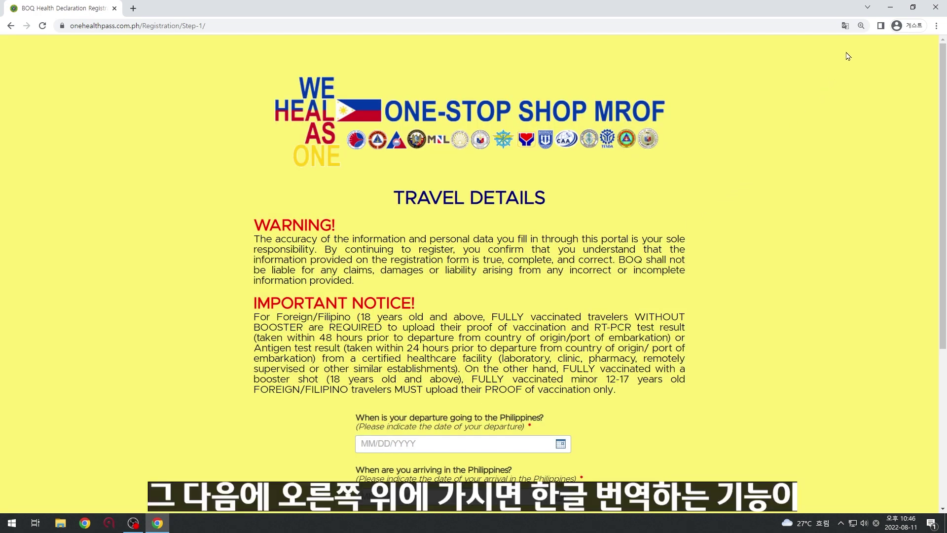
# Translate the registration page into Korean (한국어) with Chrome's translate option.
pyautogui.click(847, 26)
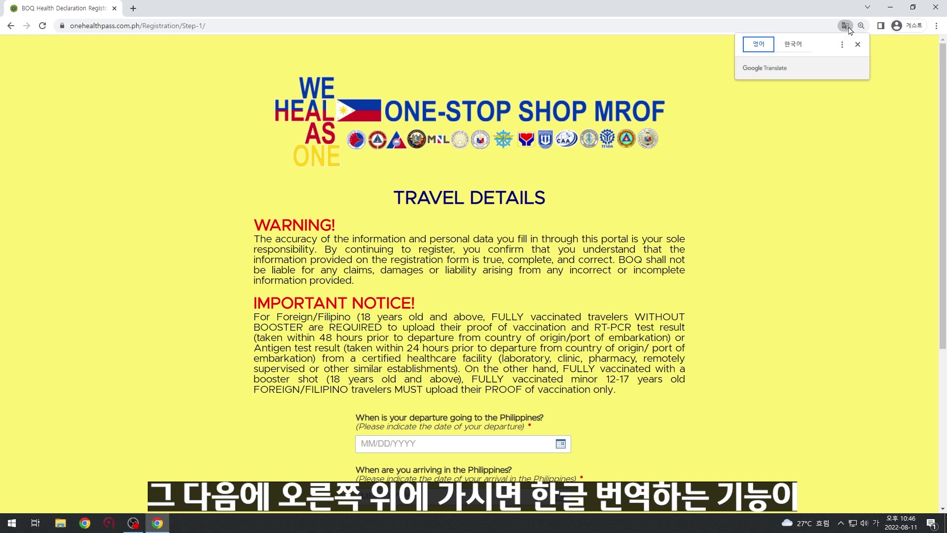
pyautogui.click(793, 46)
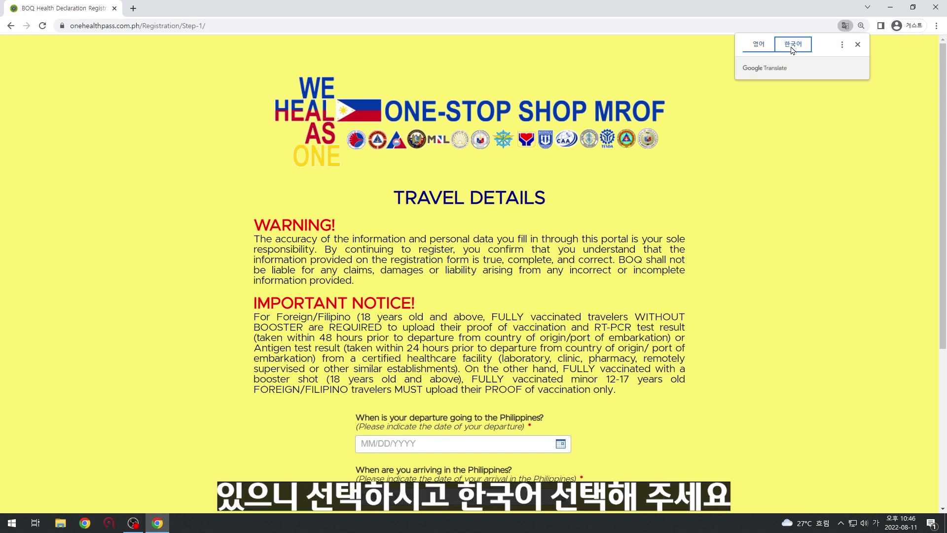
pyautogui.click(861, 47)
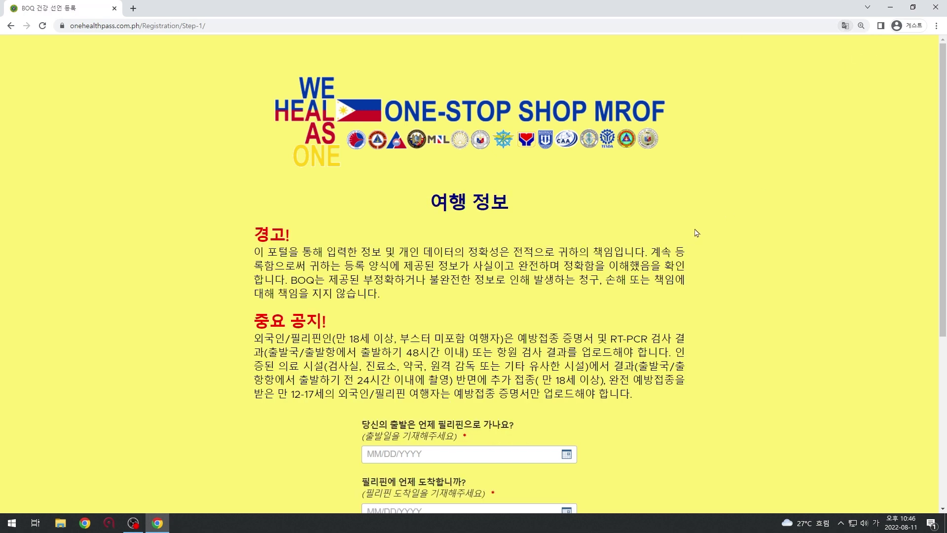
# Set the departure date to 08/11/2022 and the arrival date to 08/12/2022.
pyautogui.scroll(-2, 693, 232)
pyautogui.scroll(4, 576, 259)
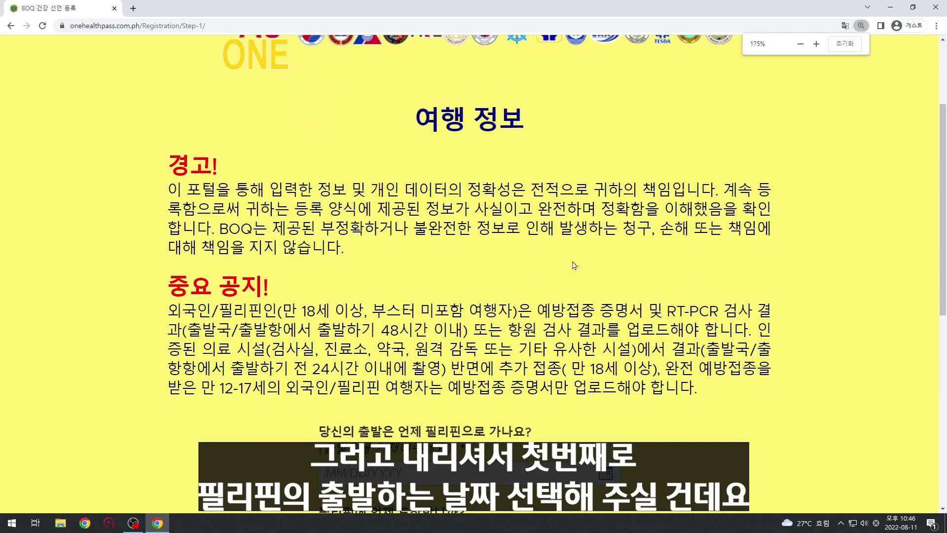
pyautogui.scroll(-5, 575, 265)
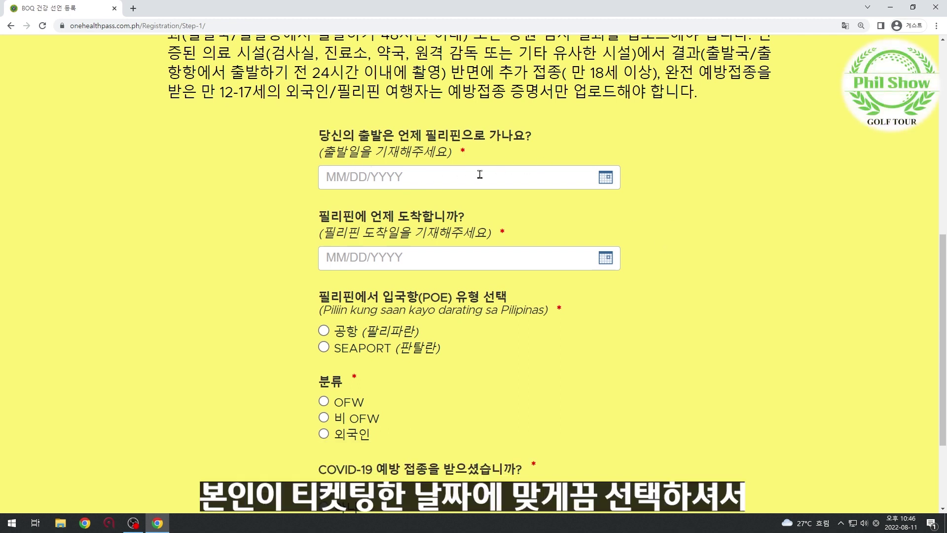
pyautogui.click(479, 174)
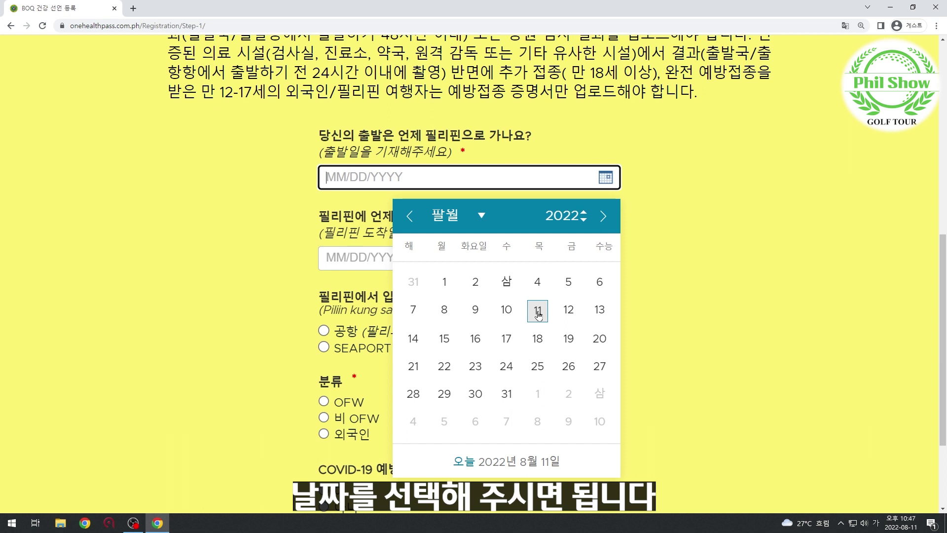
pyautogui.click(538, 311)
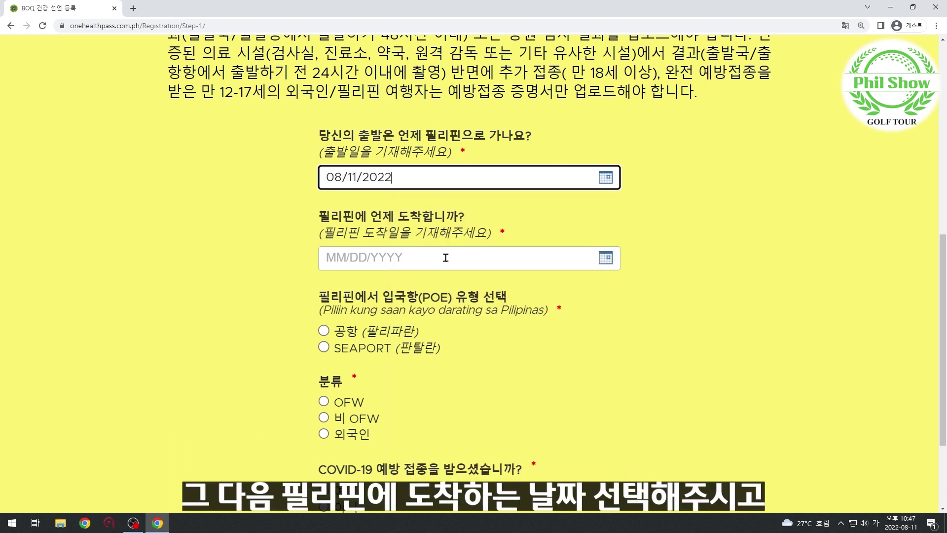
pyautogui.click(447, 257)
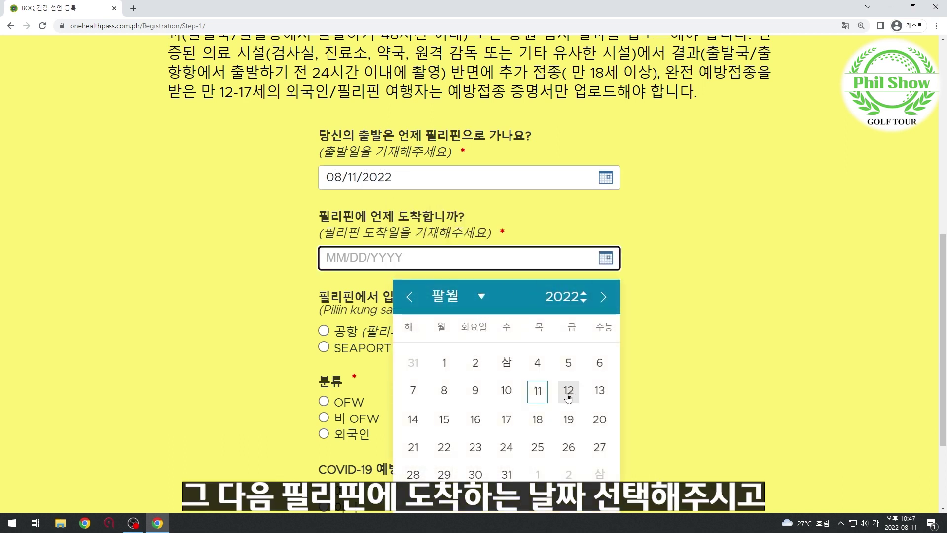
pyautogui.click(569, 396)
# Choose 공항 as the port-of-entry type and bring up the ports-of-entry list.
pyautogui.scroll(-1, 650, 355)
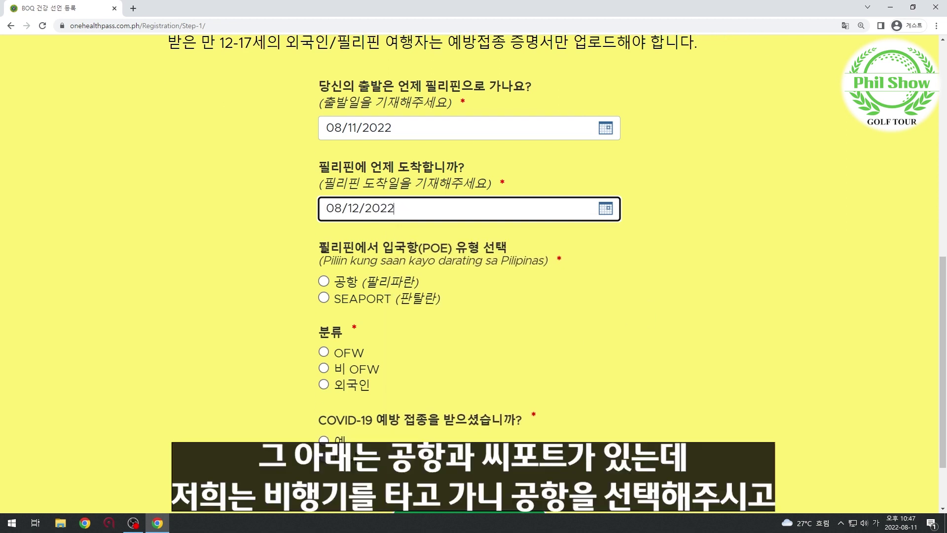
pyautogui.moveTo(320, 247); pyautogui.dragTo(532, 256)
pyautogui.click(532, 256)
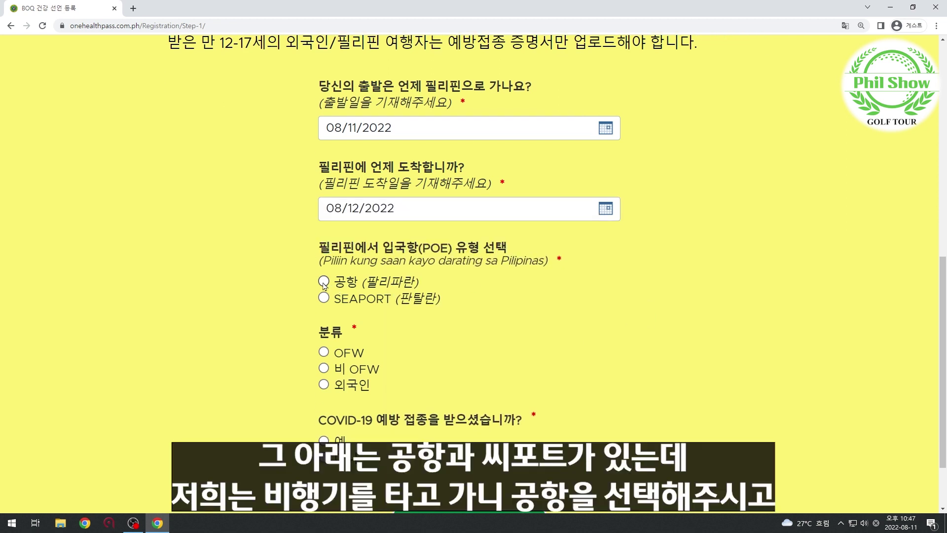
pyautogui.click(323, 281)
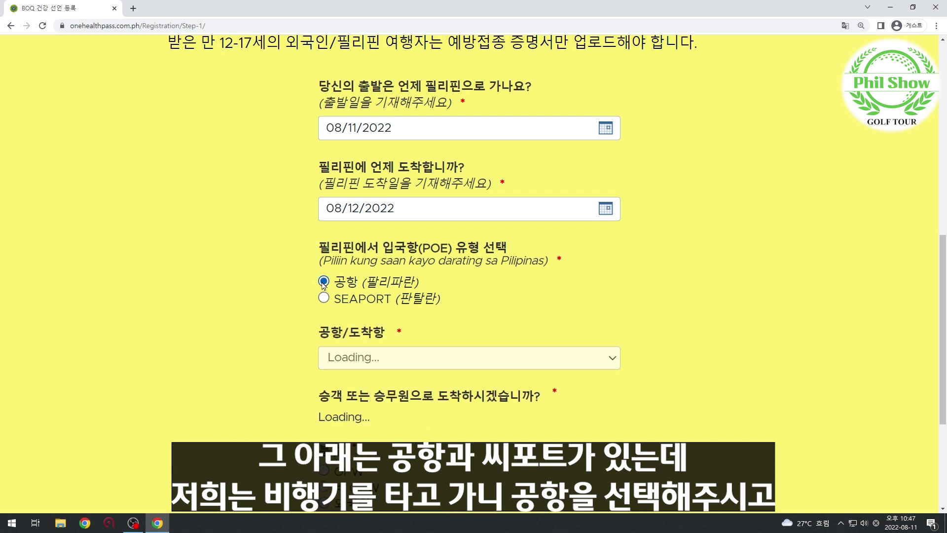
pyautogui.scroll(-2, 563, 282)
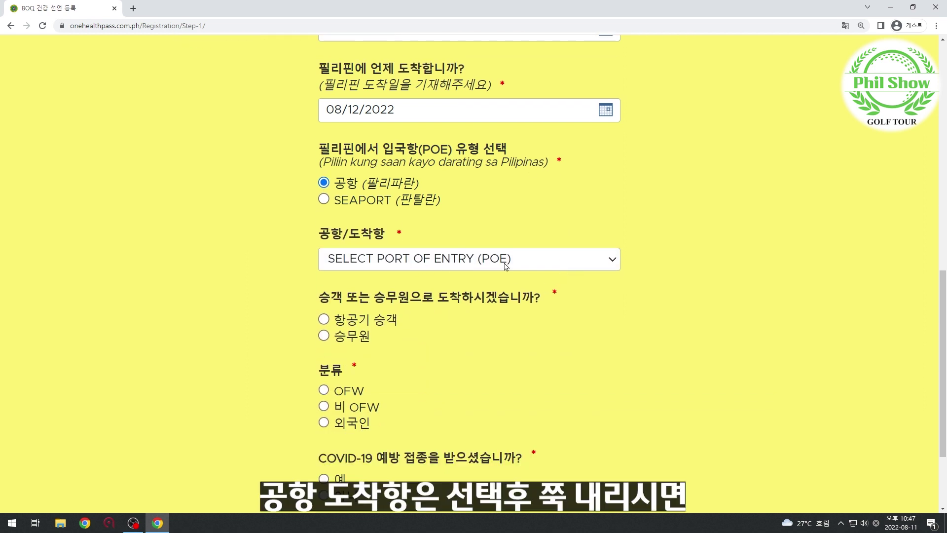
pyautogui.click(540, 268)
pyautogui.scroll(-2, 690, 271)
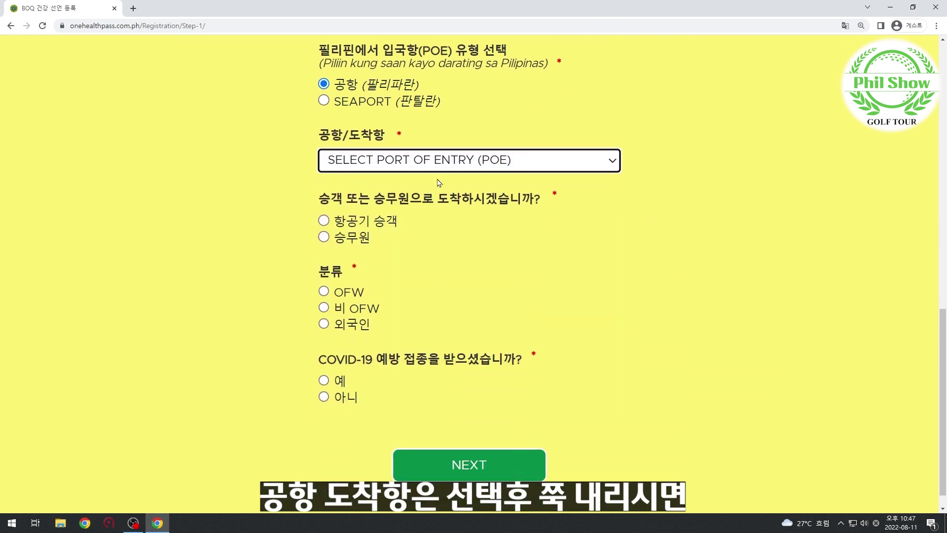
pyautogui.click(442, 171)
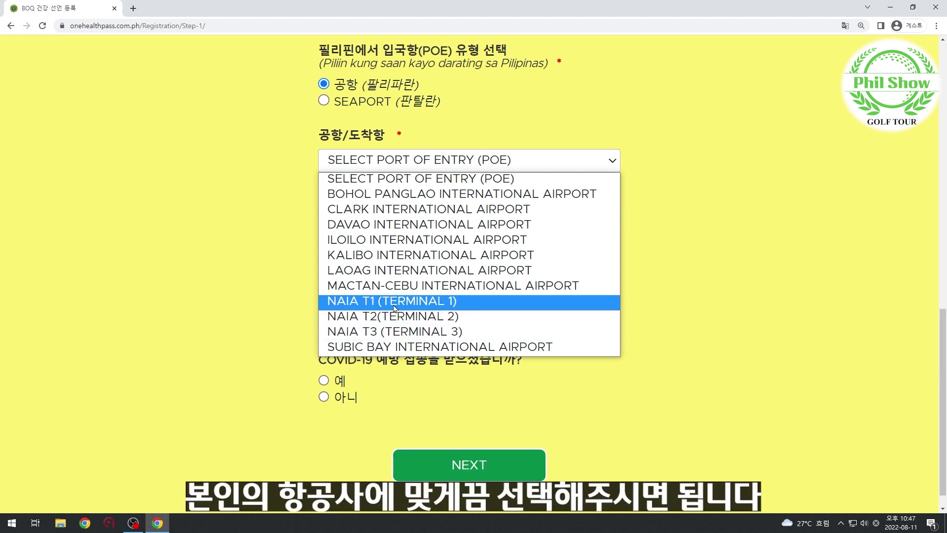
# Set port of entry NAIA T1 (TERMINAL 1), airplane passenger, and traveller classification 외국인.
pyautogui.click(394, 306)
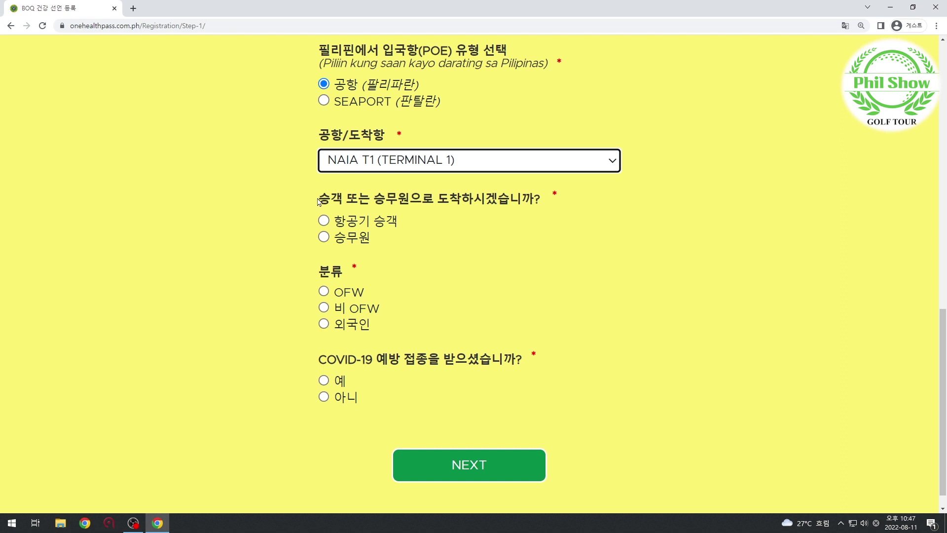
pyautogui.moveTo(318, 201); pyautogui.dragTo(558, 203)
pyautogui.click(556, 209)
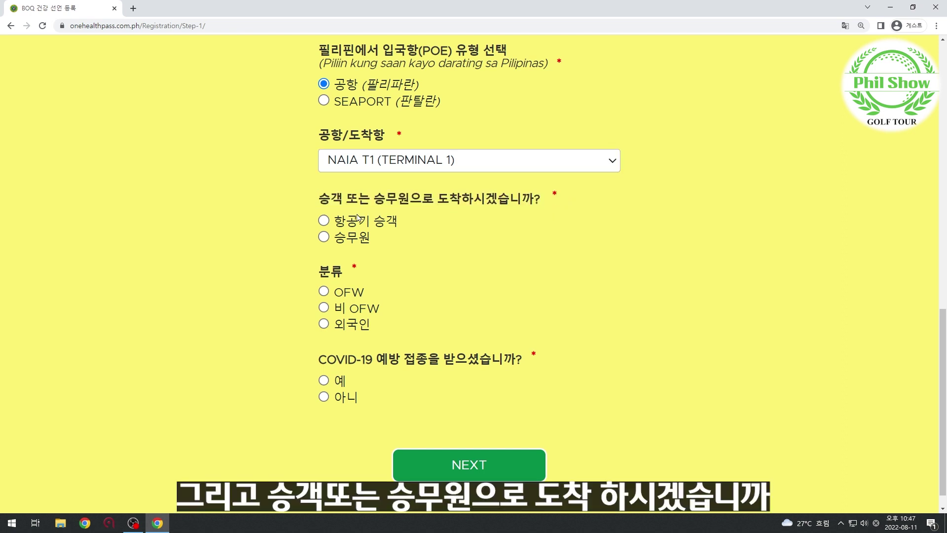
pyautogui.click(324, 221)
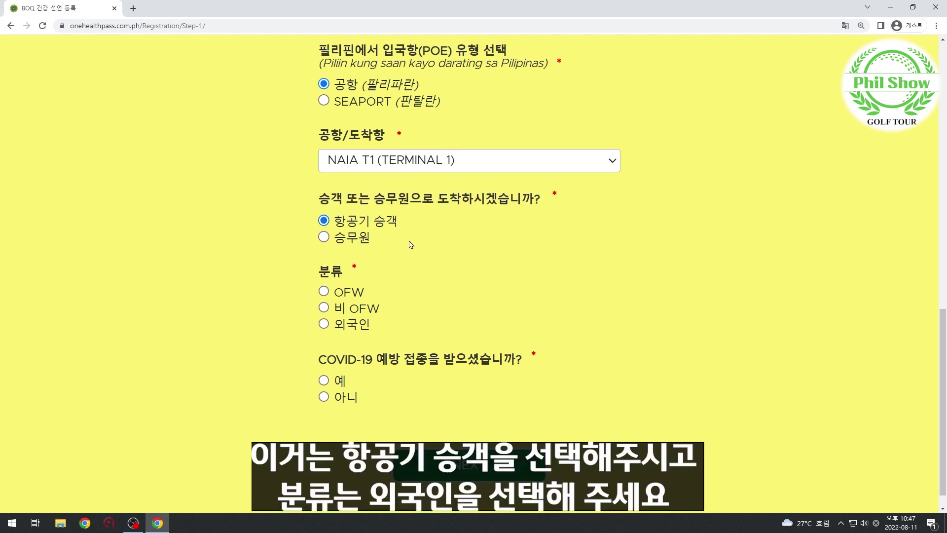
pyautogui.moveTo(306, 272); pyautogui.dragTo(402, 328)
pyautogui.click(394, 329)
pyautogui.click(324, 324)
pyautogui.scroll(-1, 504, 339)
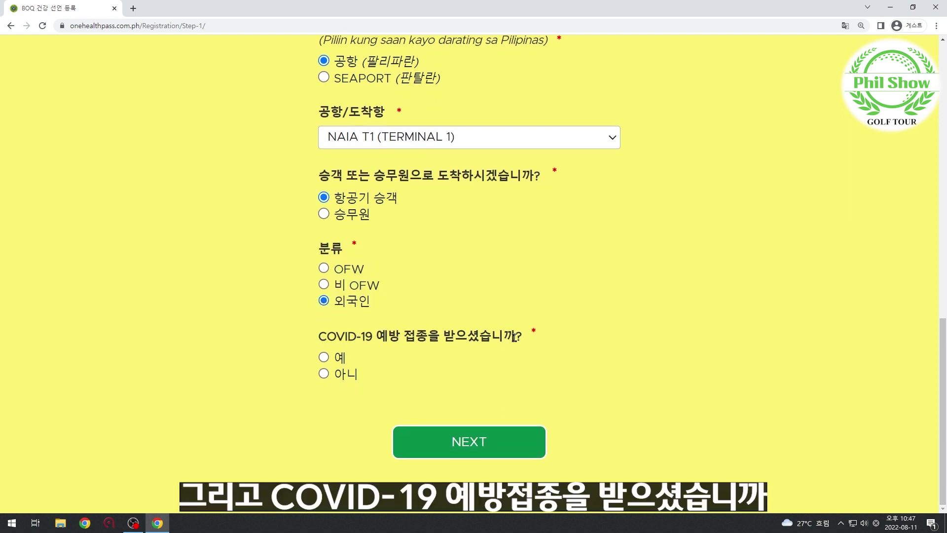
# Declare COVID-19 vaccination with a 국가 백신 카드 from SOUTH KOREA, then continue.
pyautogui.click(325, 358)
pyautogui.scroll(-2, 509, 355)
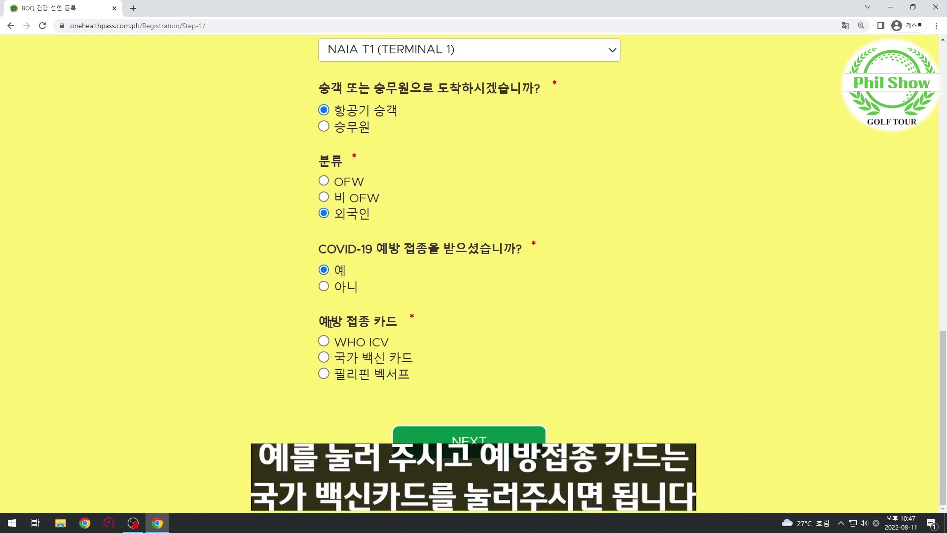
pyautogui.tripleClick(331, 323)
pyautogui.click(456, 332)
pyautogui.click(325, 359)
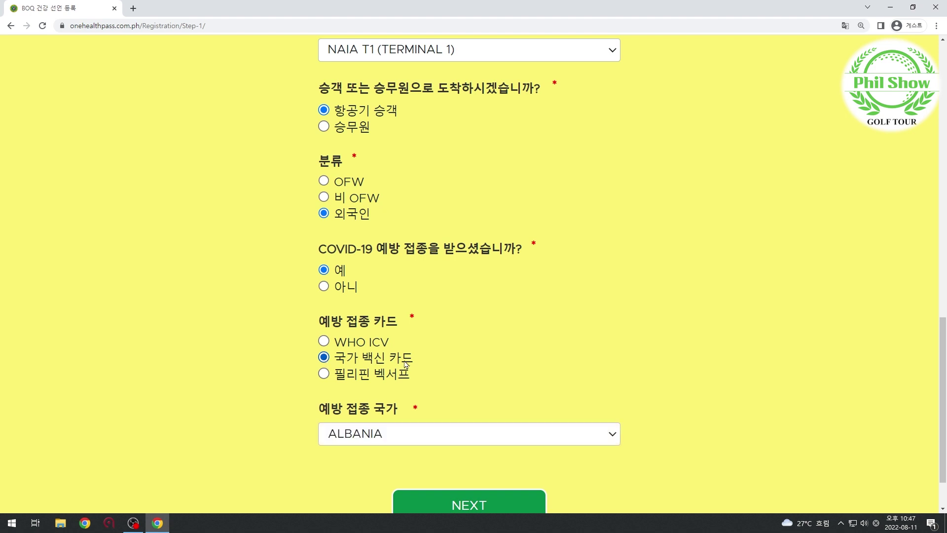
pyautogui.scroll(-1, 493, 361)
pyautogui.click(493, 376)
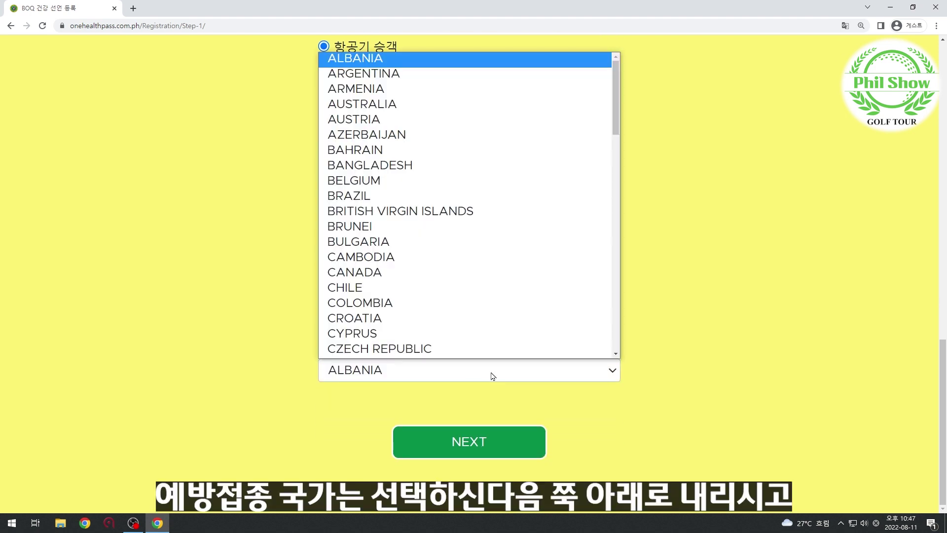
pyautogui.scroll(-15, 482, 186)
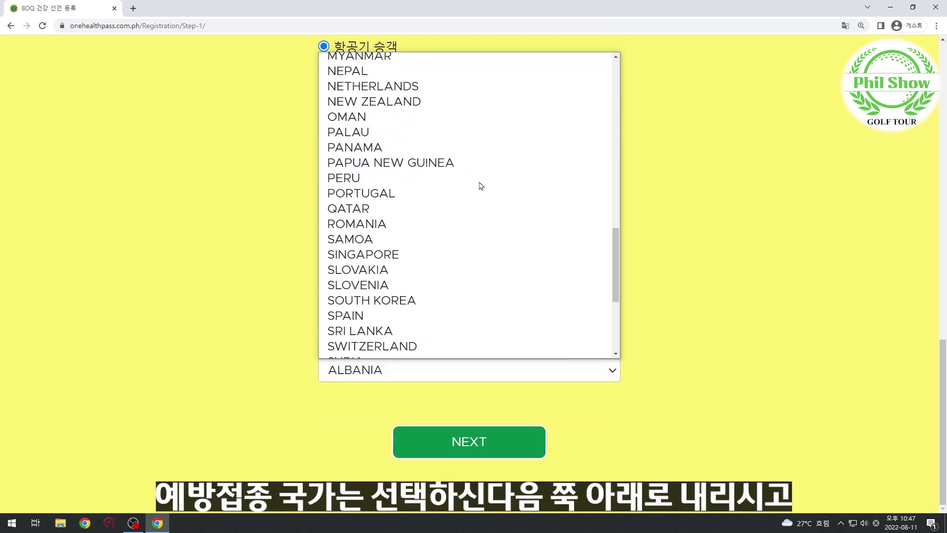
pyautogui.click(357, 303)
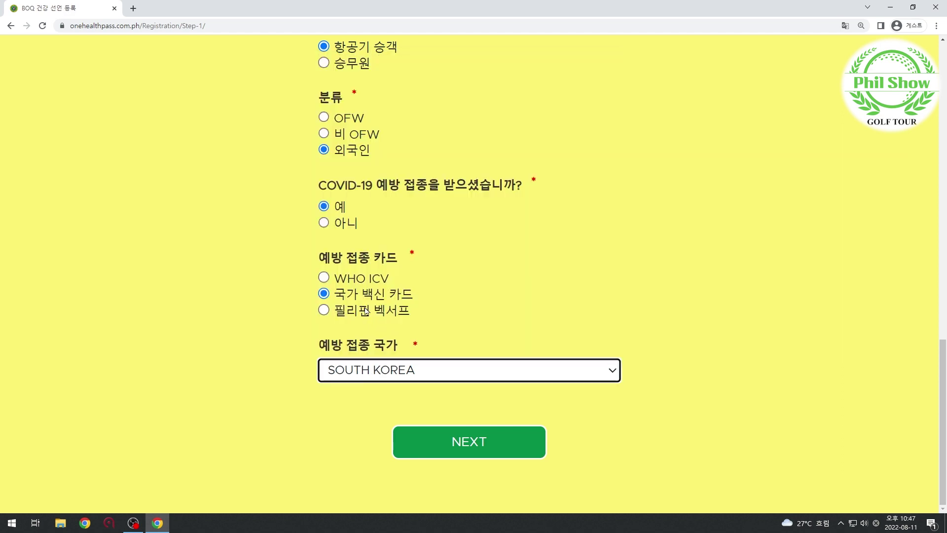
pyautogui.click(481, 442)
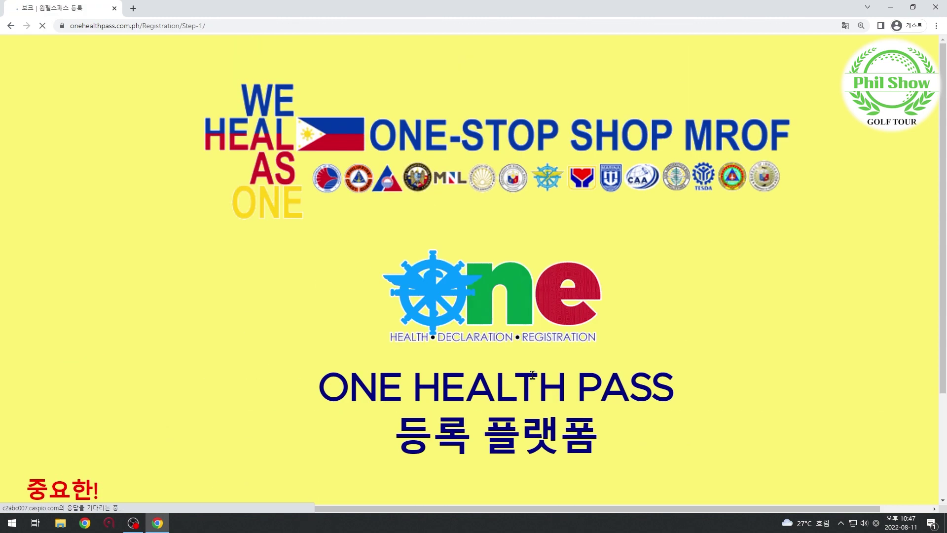
# Enter the traveller's surname and given name and set sex to 남성.
pyautogui.scroll(-8, 533, 373)
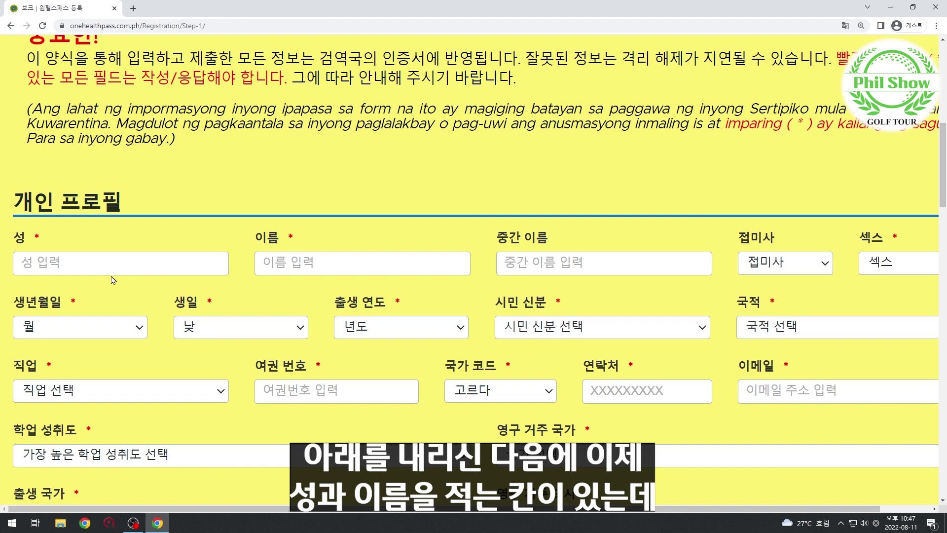
pyautogui.scroll(-1, 114, 276)
pyautogui.click(51, 212)
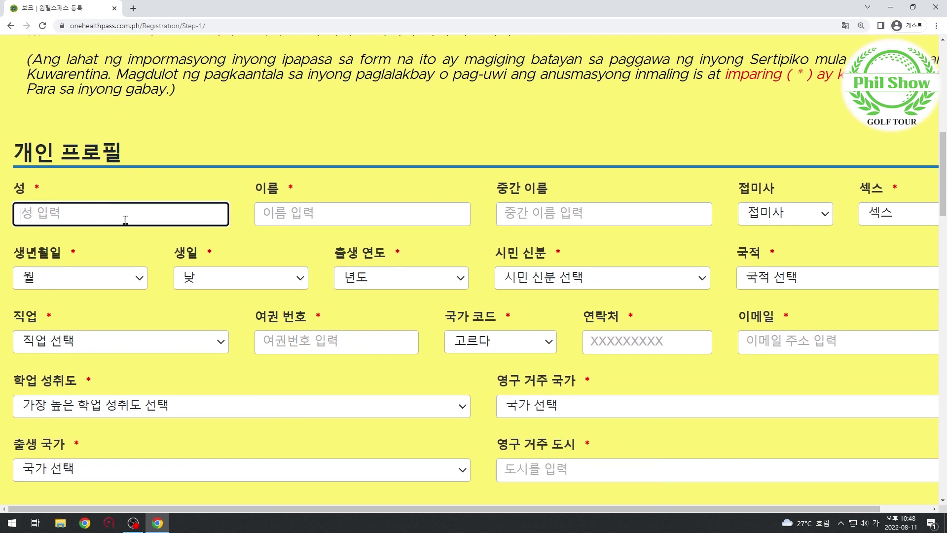
pyautogui.write('HONG')
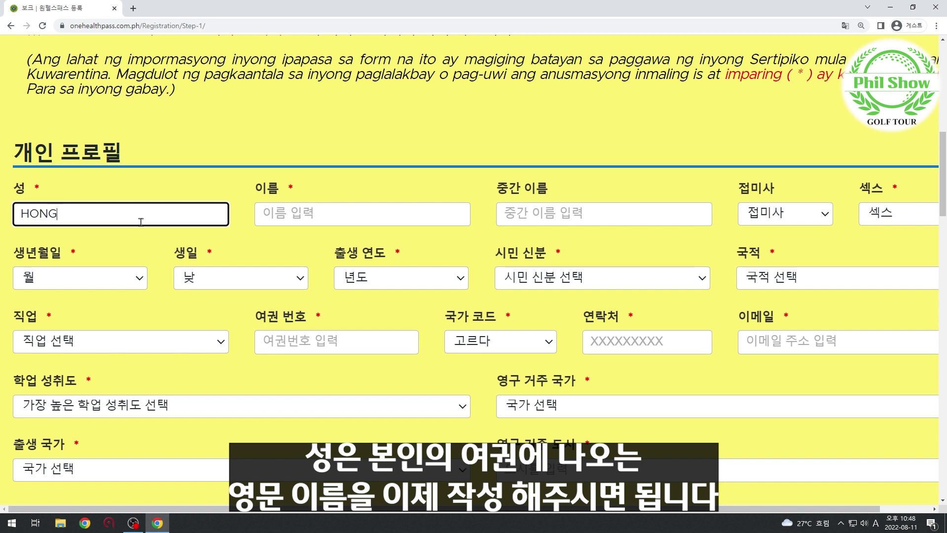
pyautogui.click(311, 221)
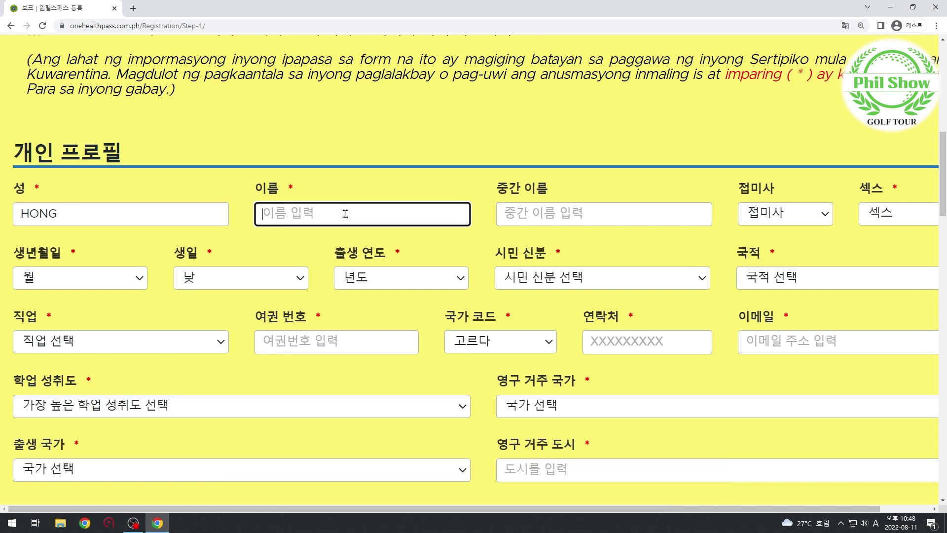
pyautogui.write('KILDONG')
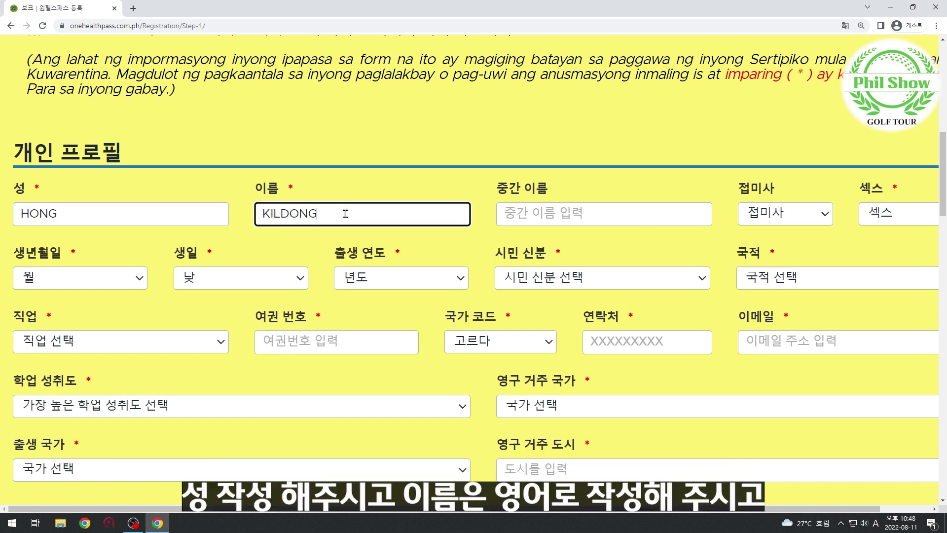
pyautogui.click(889, 219)
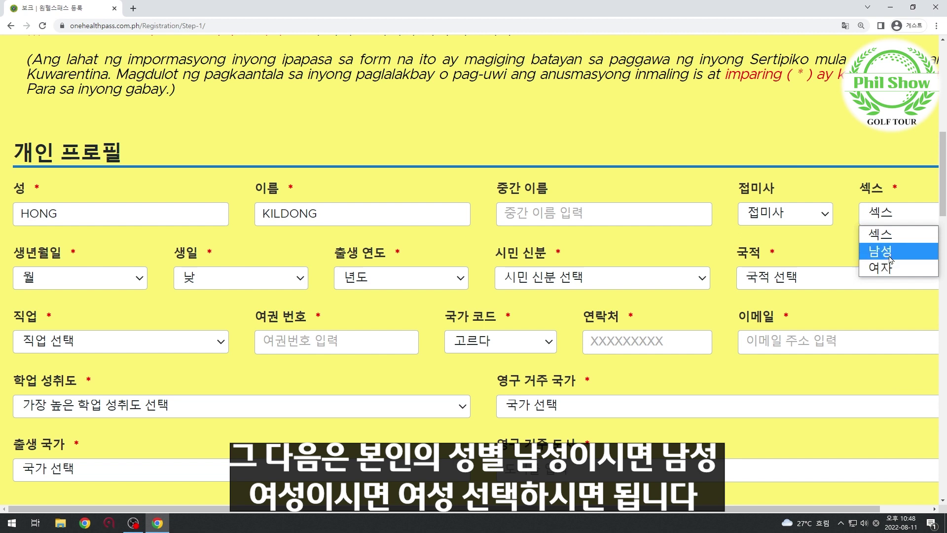
pyautogui.click(891, 252)
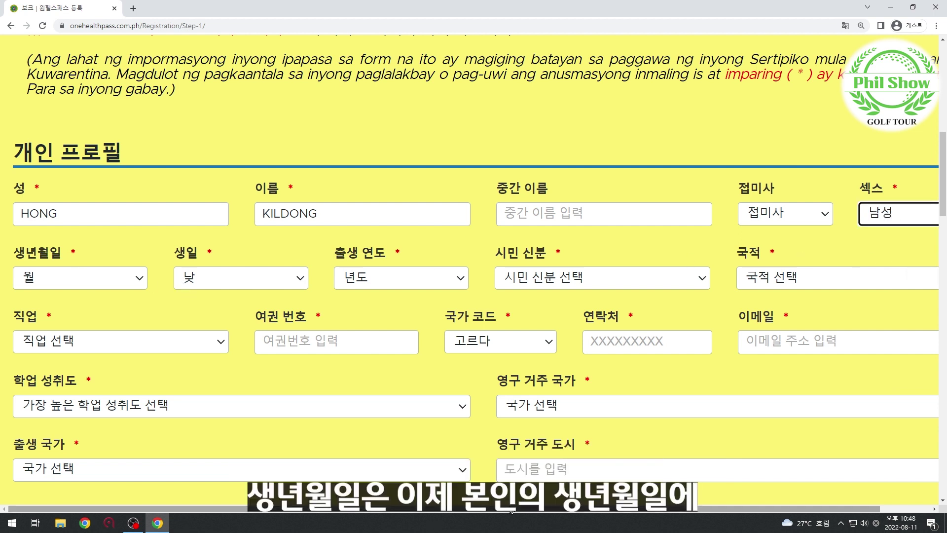
pyautogui.moveTo(296, 509)
pyautogui.mouseDown()
pyautogui.moveTo(353, 509)
pyautogui.moveTo(291, 509)
pyautogui.mouseUp()
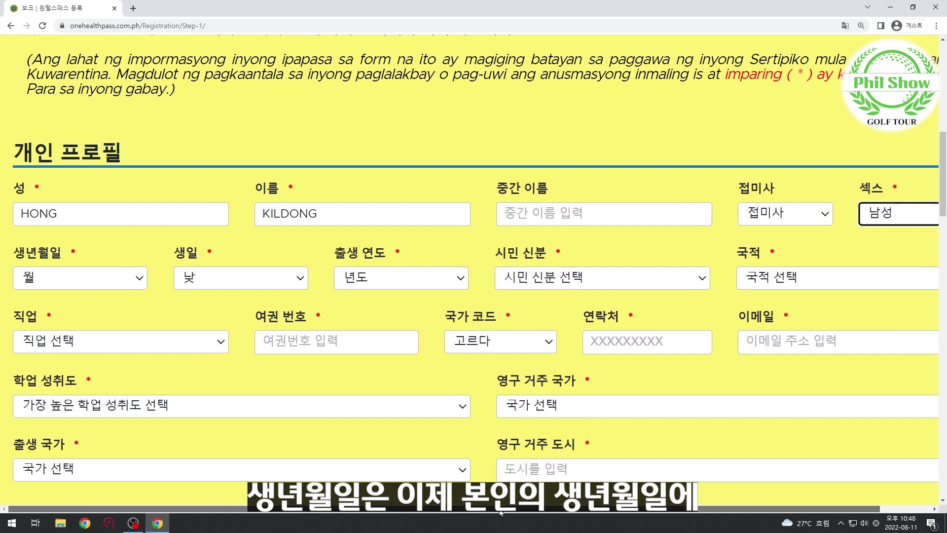
# Set the birth date to 1월 01, 1979년.
pyautogui.click(47, 280)
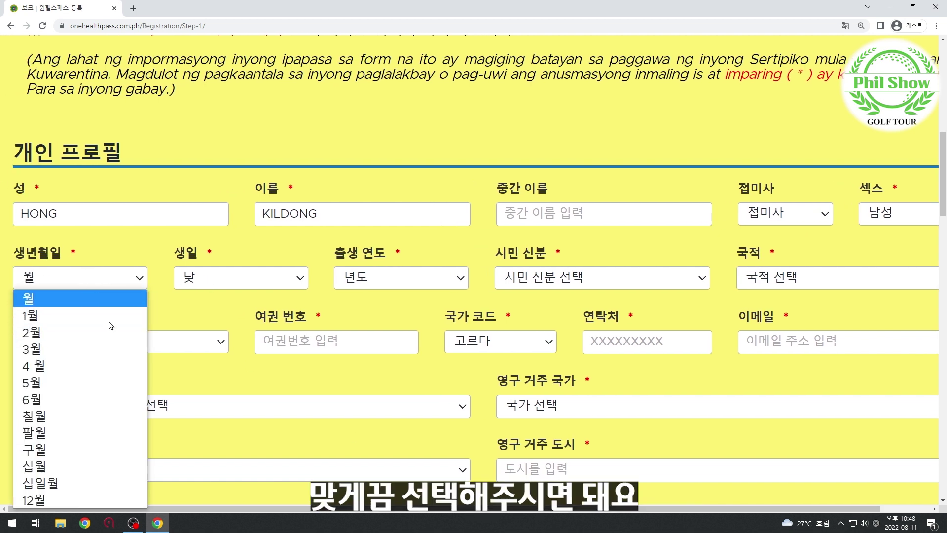
pyautogui.click(80, 324)
pyautogui.click(278, 285)
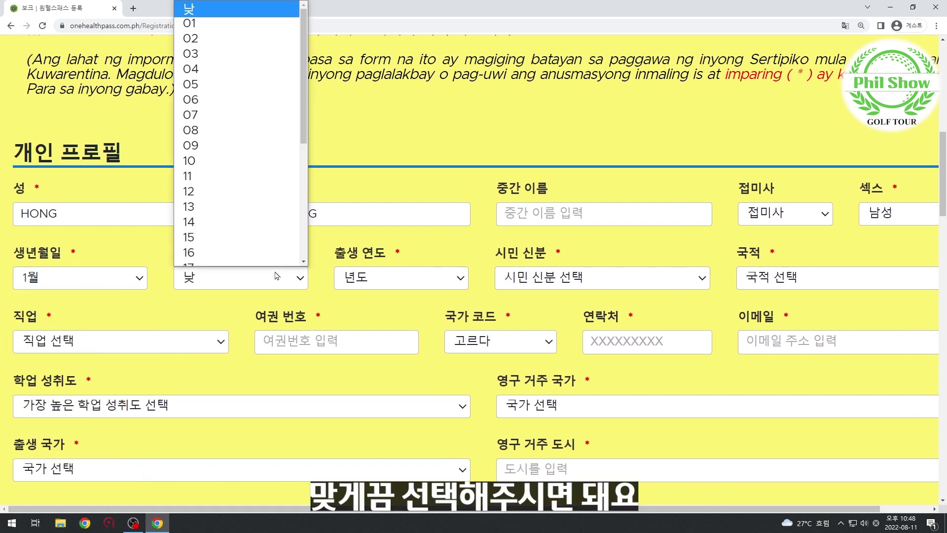
pyautogui.scroll(-5, 289, 222)
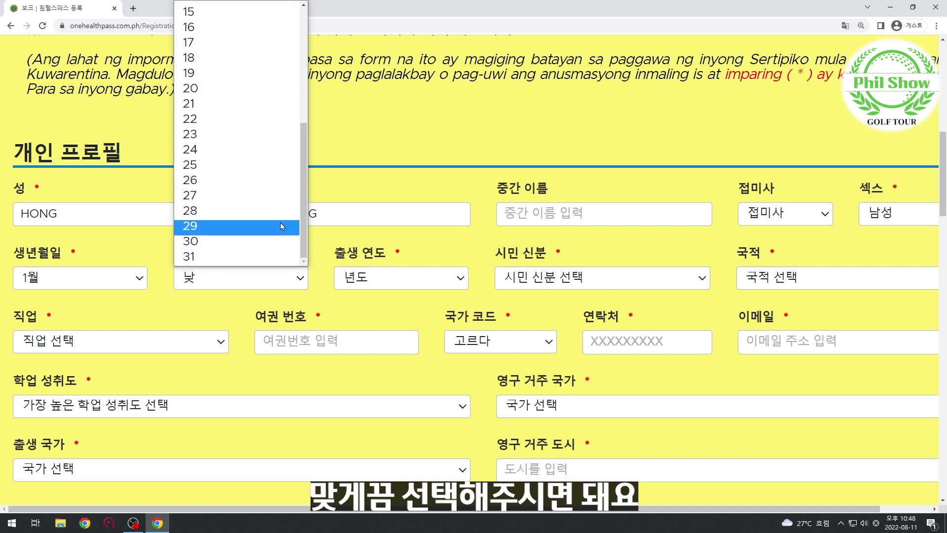
pyautogui.scroll(5, 285, 224)
pyautogui.click(207, 33)
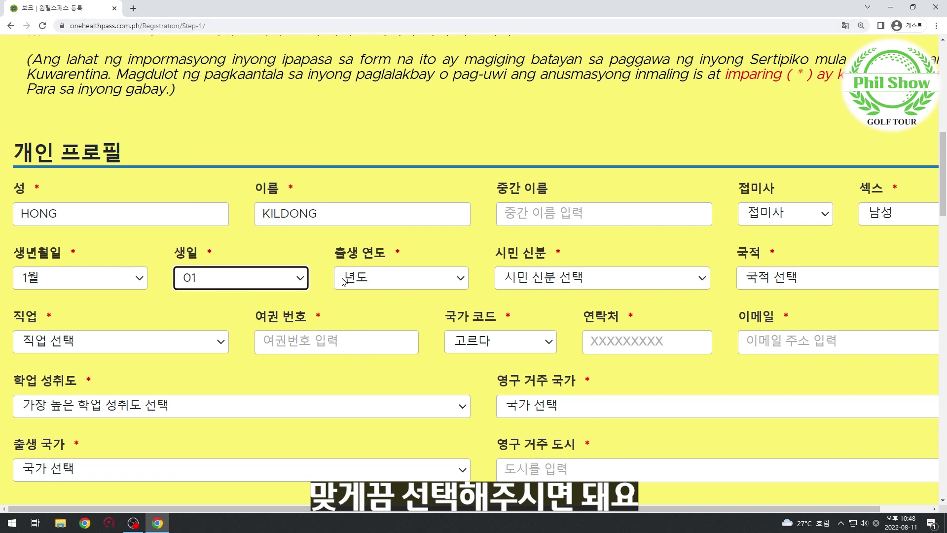
pyautogui.click(400, 286)
pyautogui.scroll(-20, 412, 200)
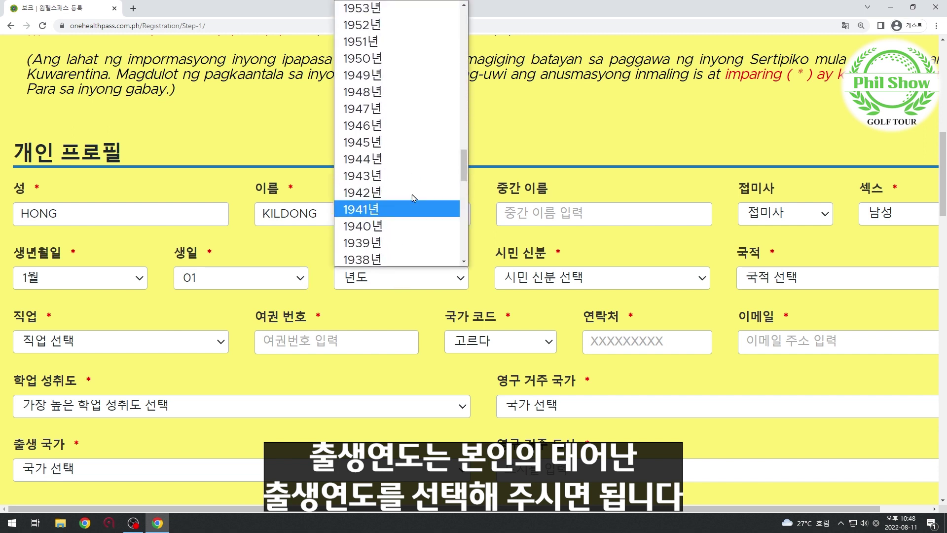
pyautogui.scroll(10, 413, 198)
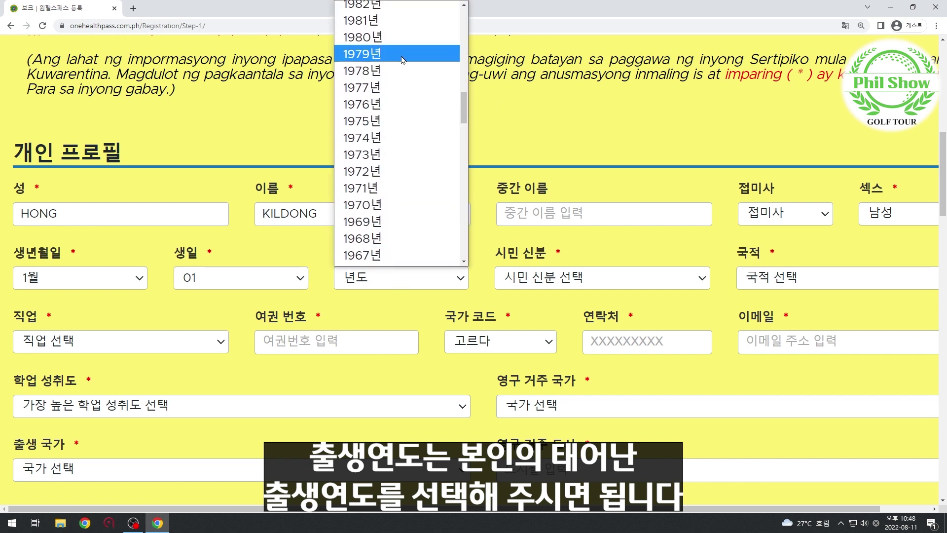
pyautogui.click(402, 55)
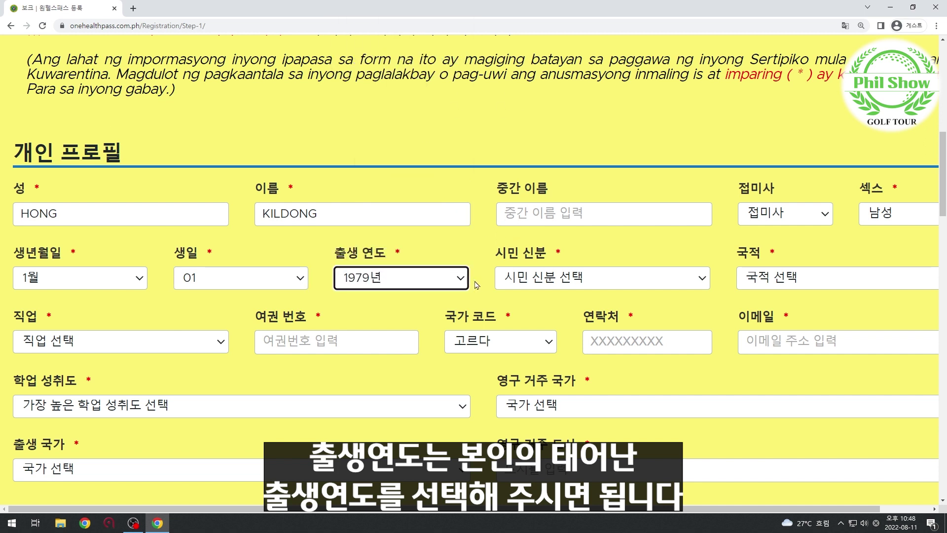
# Set civil status to 하나의 and nationality to 대한민국 사람.
pyautogui.click(581, 285)
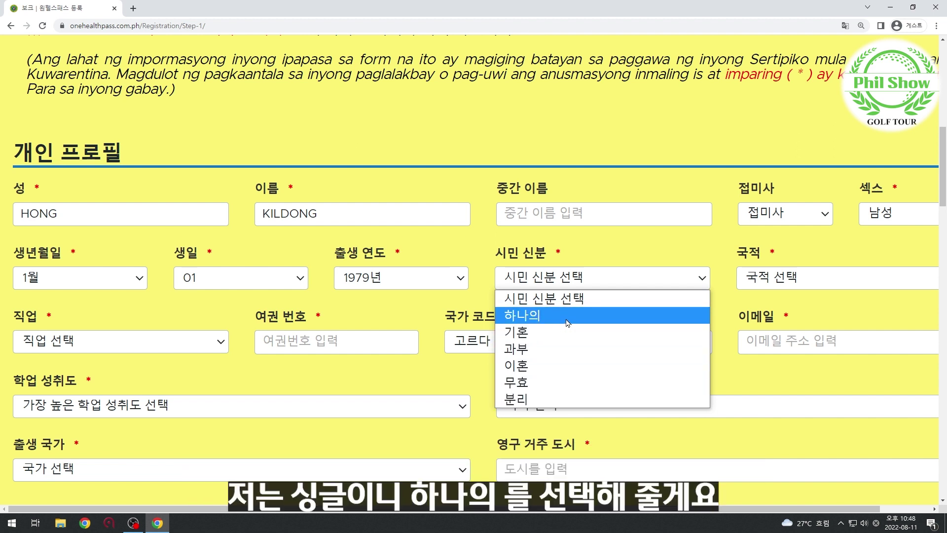
pyautogui.click(568, 316)
pyautogui.click(781, 289)
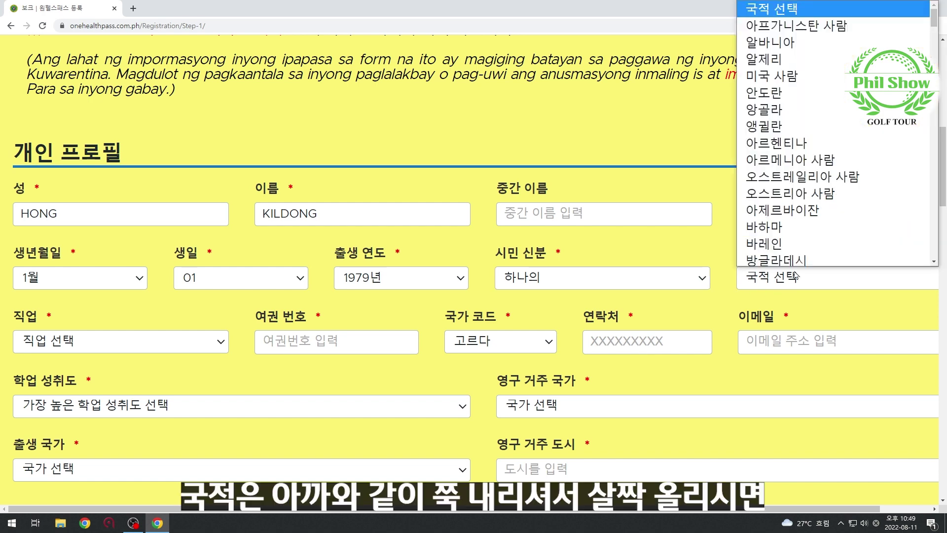
pyautogui.scroll(-20, 840, 210)
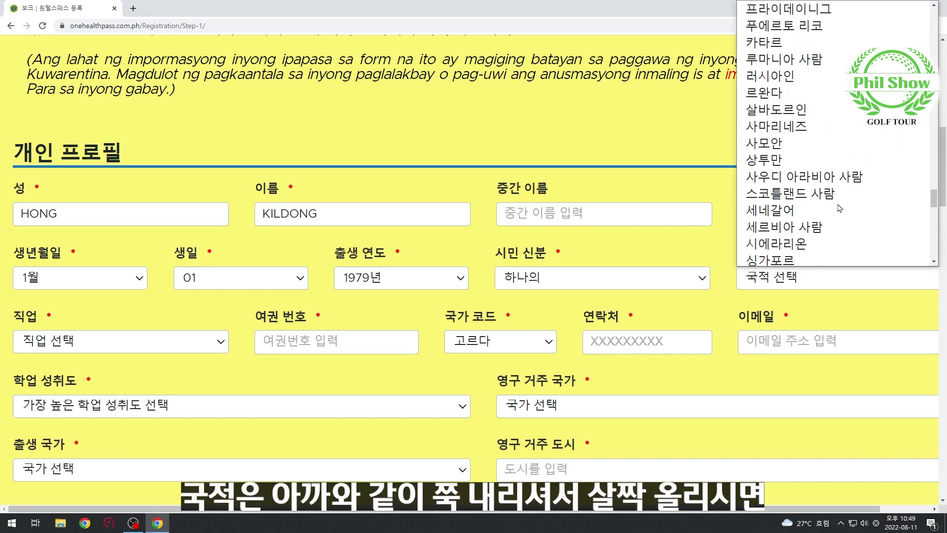
pyautogui.scroll(-14, 839, 206)
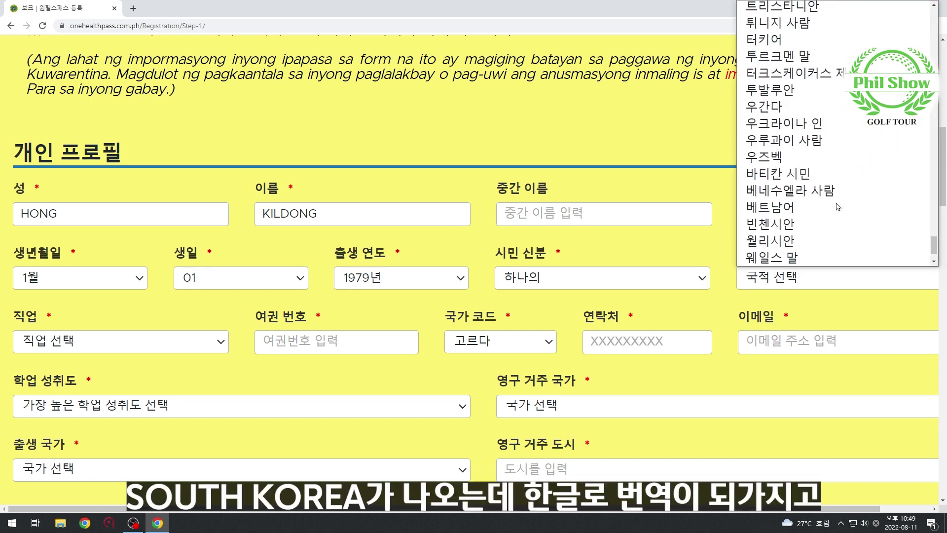
pyautogui.scroll(8, 839, 206)
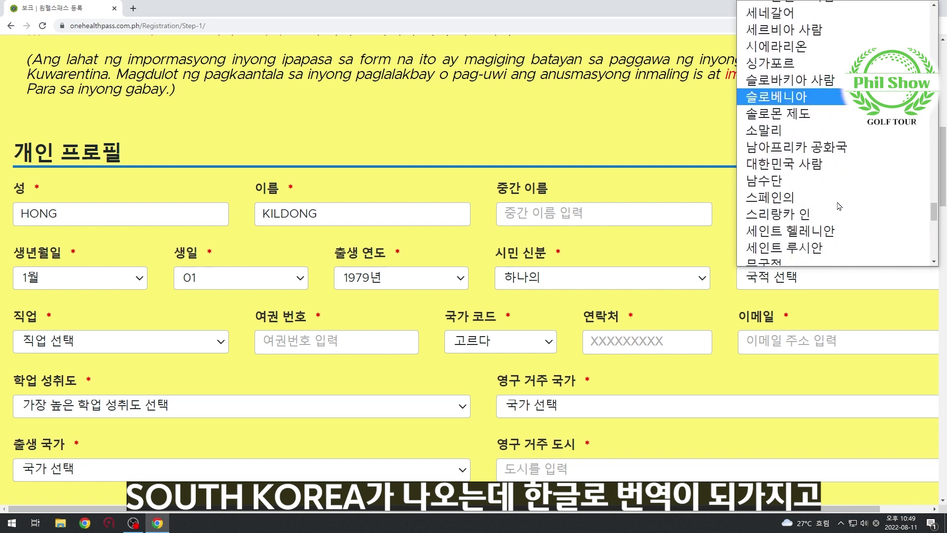
pyautogui.click(819, 167)
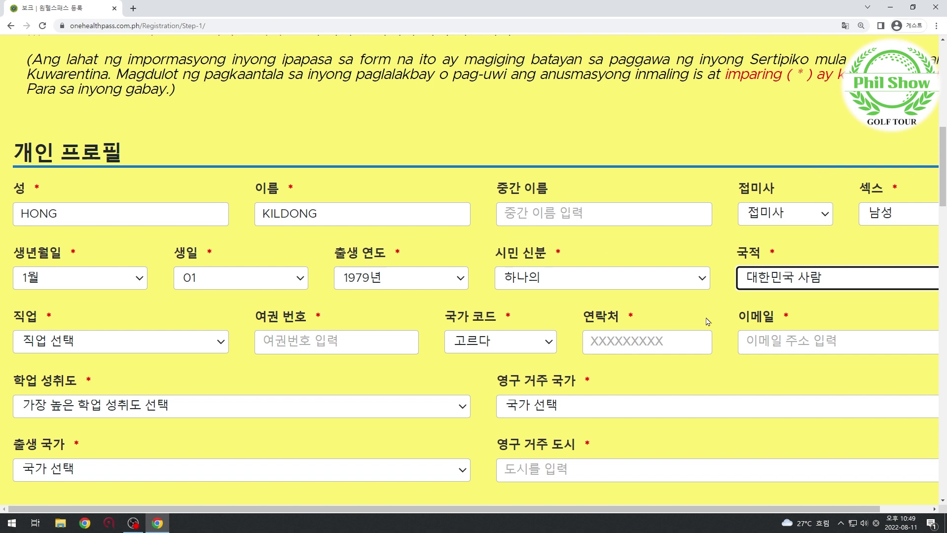
pyautogui.scroll(-2, 494, 311)
# Set occupation to 사무/영업 and enter the passport number.
pyautogui.click(170, 247)
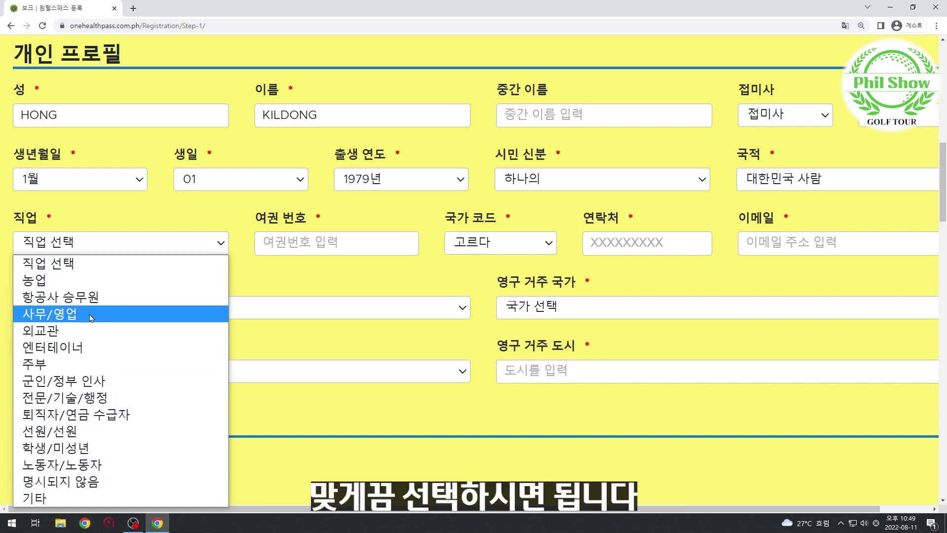
pyautogui.click(110, 311)
pyautogui.click(310, 245)
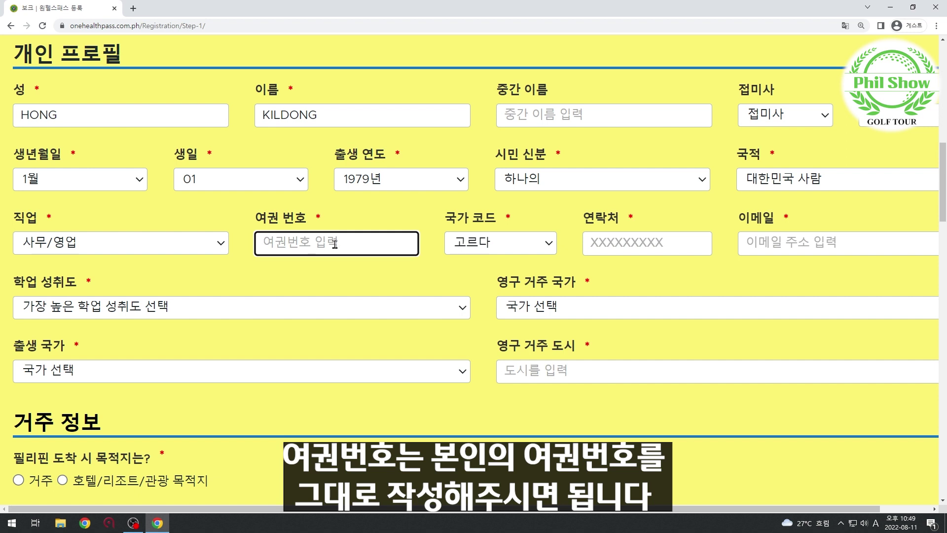
pyautogui.write('M')
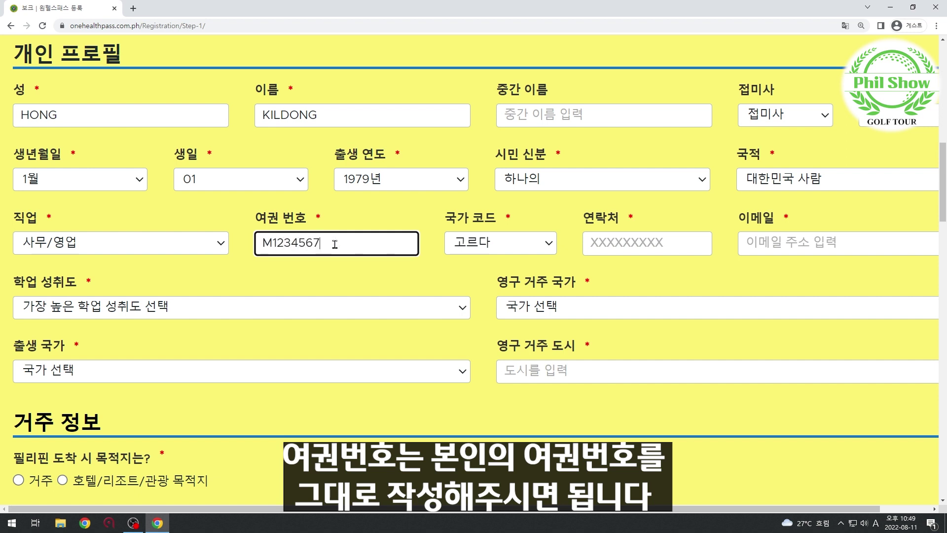
pyautogui.write('12345678')
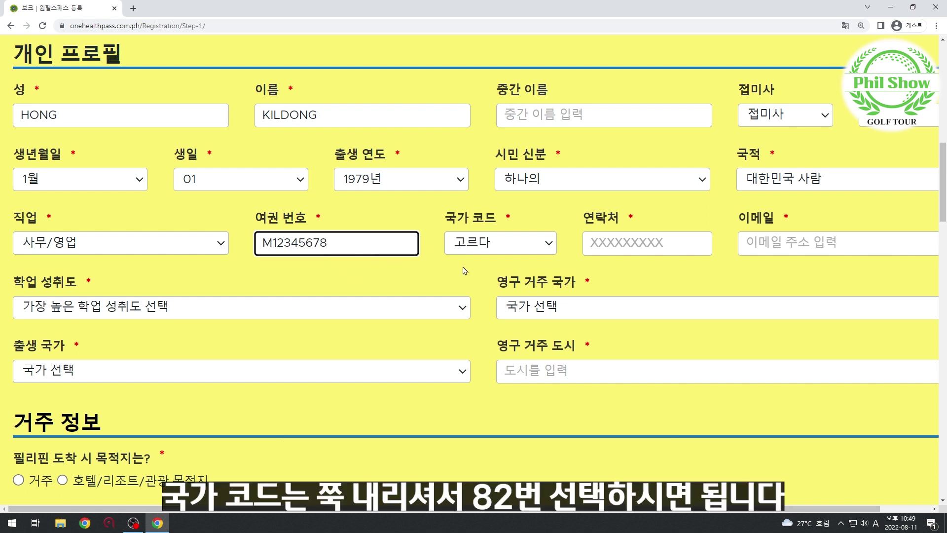
# Choose country code 82 and fill in the contact phone number and e-mail address.
pyautogui.click(519, 245)
pyautogui.scroll(-20, 504, 339)
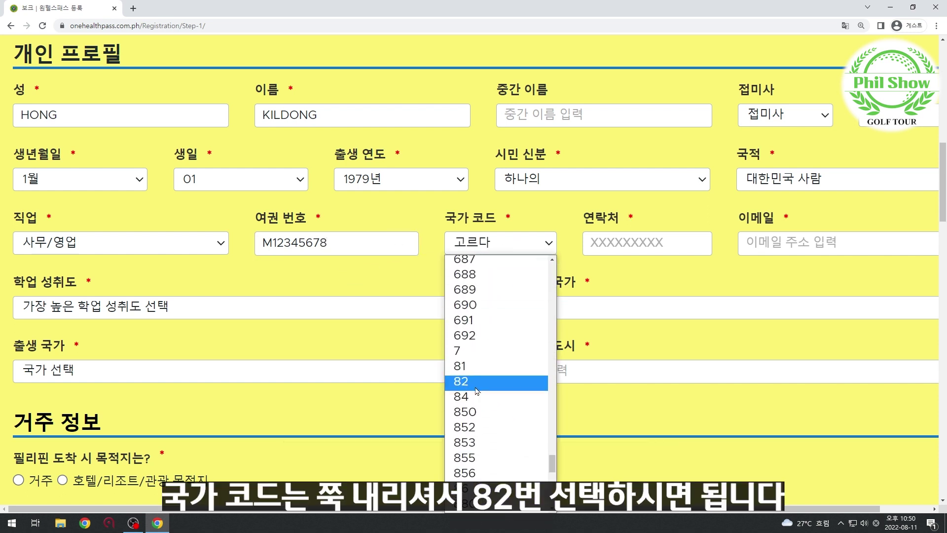
pyautogui.click(481, 389)
pyautogui.click(696, 248)
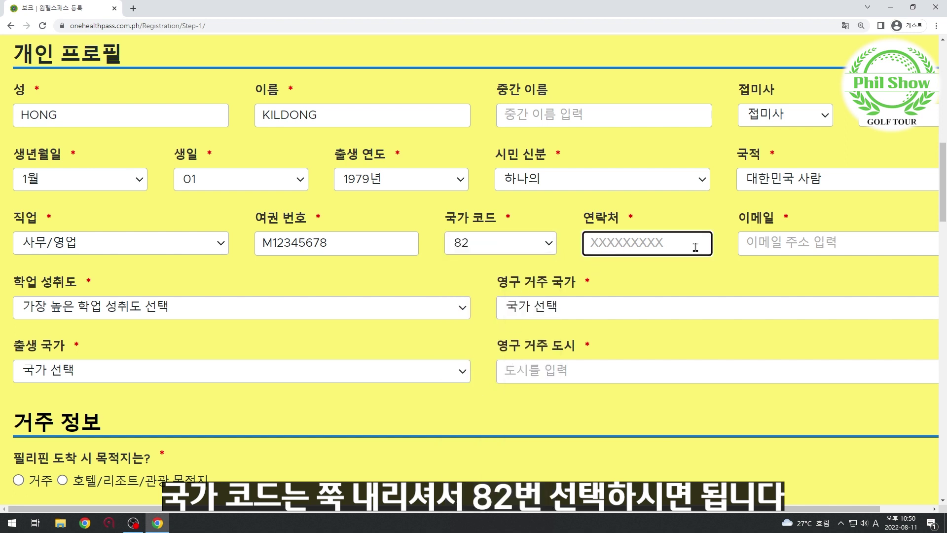
pyautogui.write('0101234')
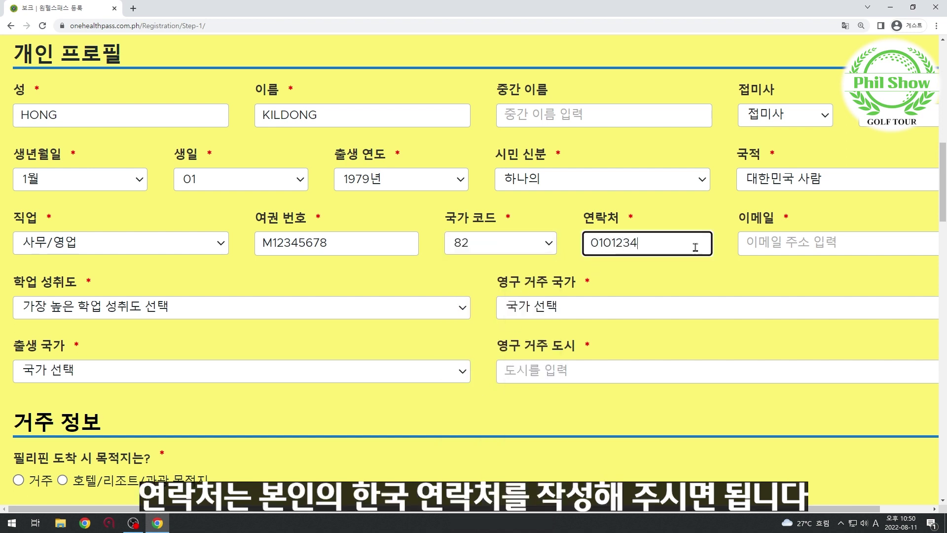
pyautogui.write('5678')
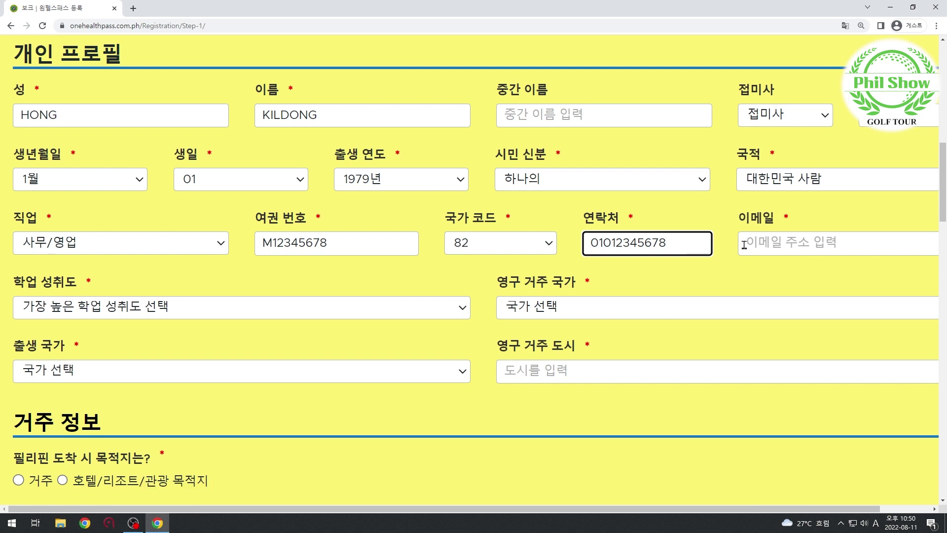
pyautogui.click(787, 244)
pyautogui.write('이')
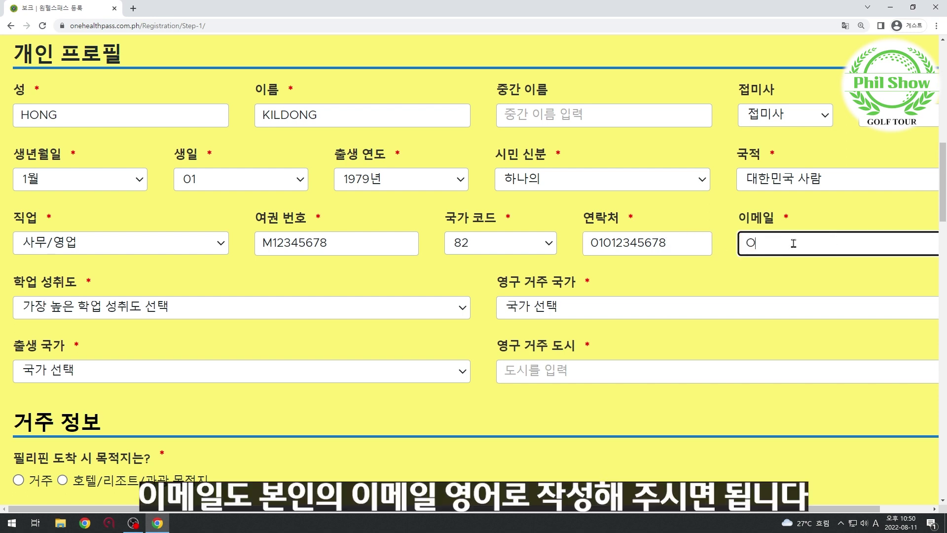
pyautogui.press('BackSpace')
pyautogui.click(393, 313)
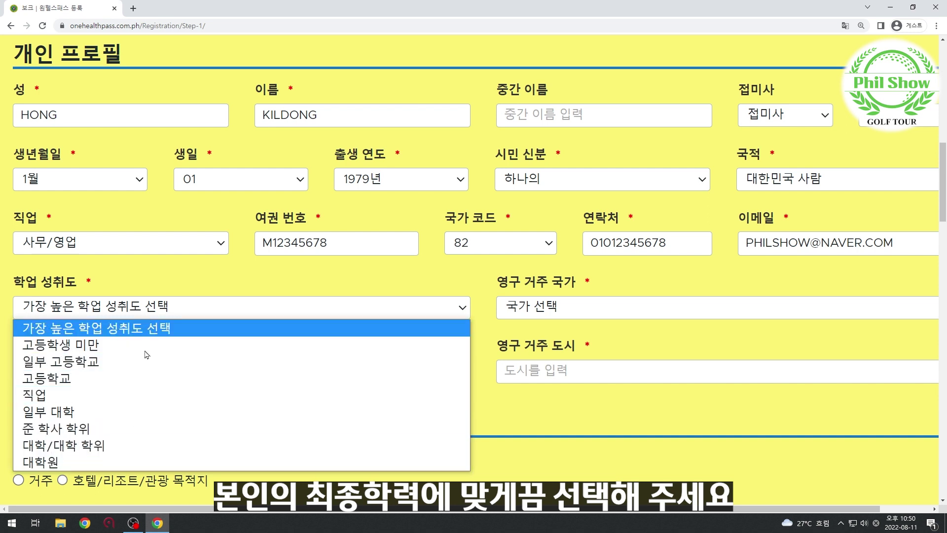
# Set education to 대학/대학 학위 and permanent-residence country to 대한민국.
pyautogui.click(100, 453)
pyautogui.click(524, 313)
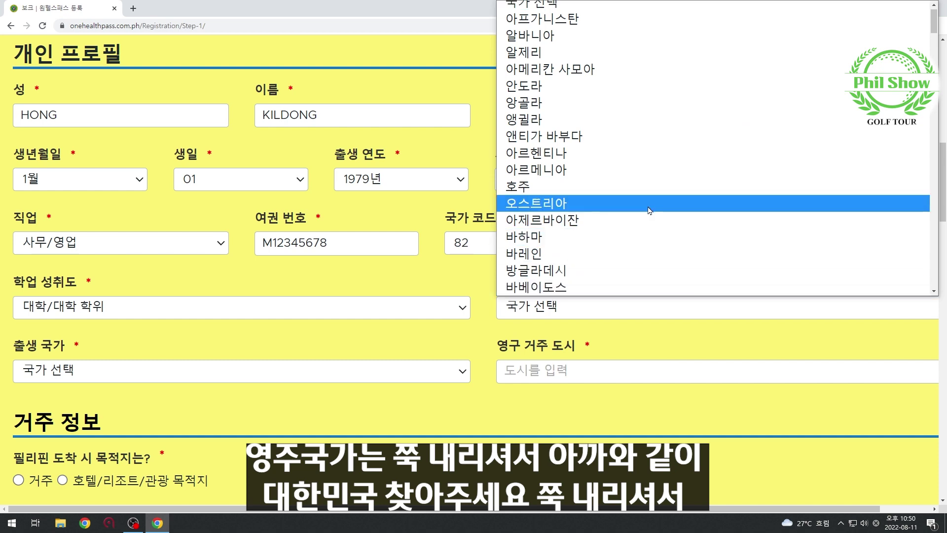
pyautogui.scroll(-20, 649, 211)
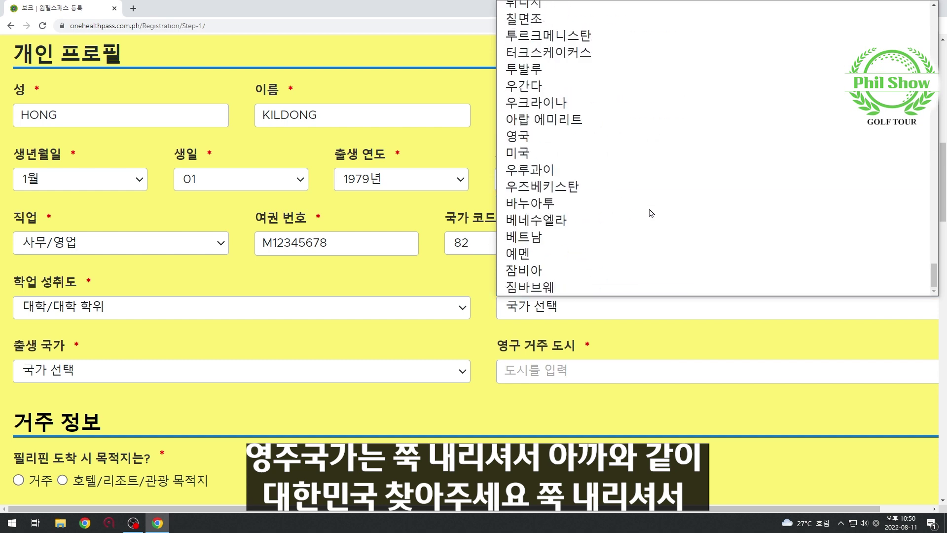
pyautogui.scroll(6, 651, 213)
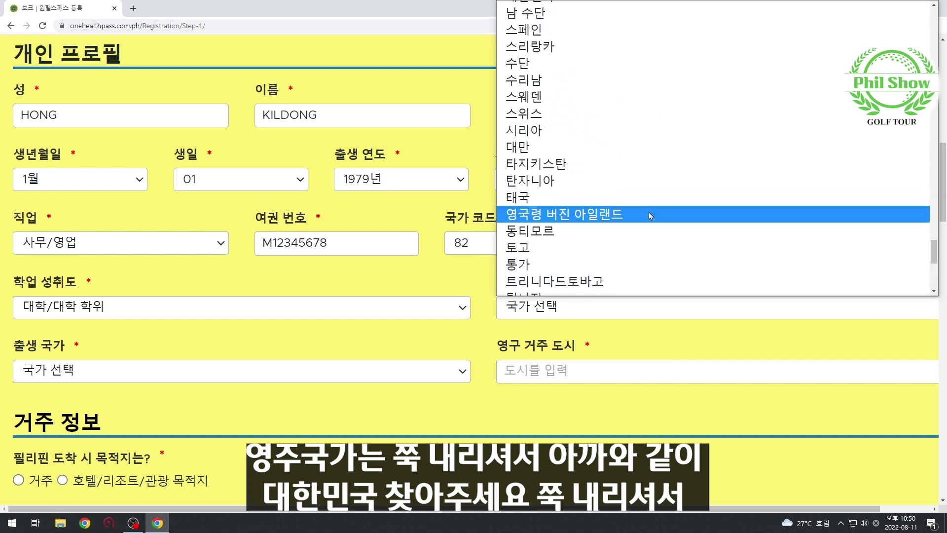
pyautogui.scroll(12, 649, 215)
pyautogui.scroll(-15, 647, 213)
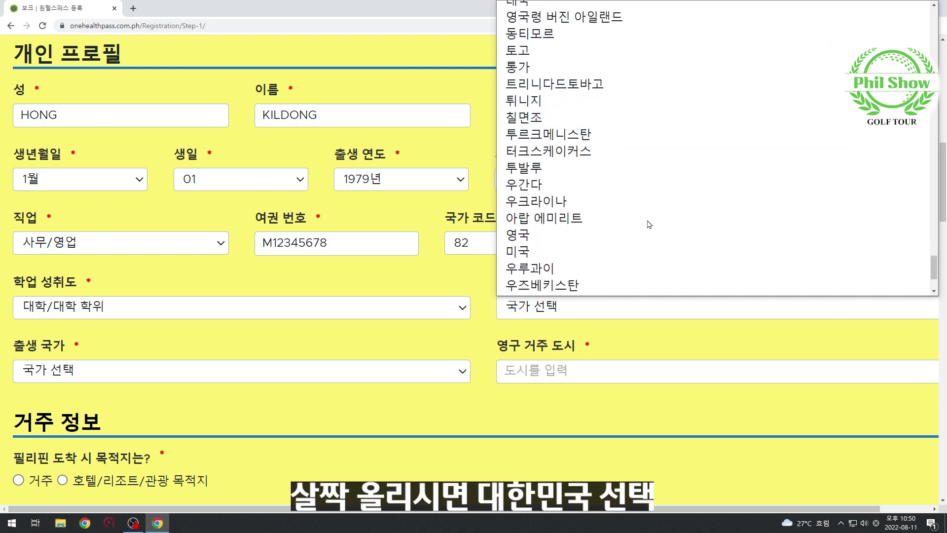
pyautogui.scroll(-1, 649, 224)
pyautogui.scroll(9, 651, 224)
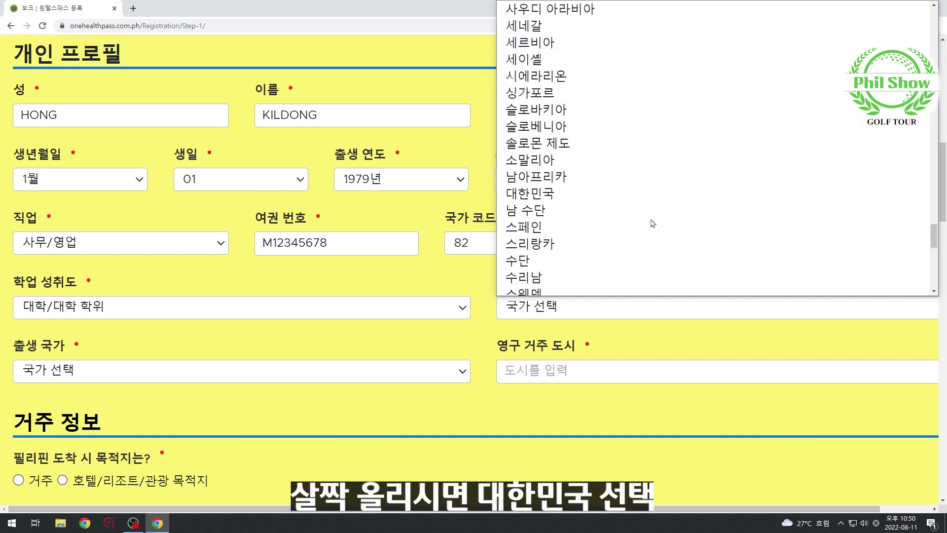
pyautogui.click(532, 196)
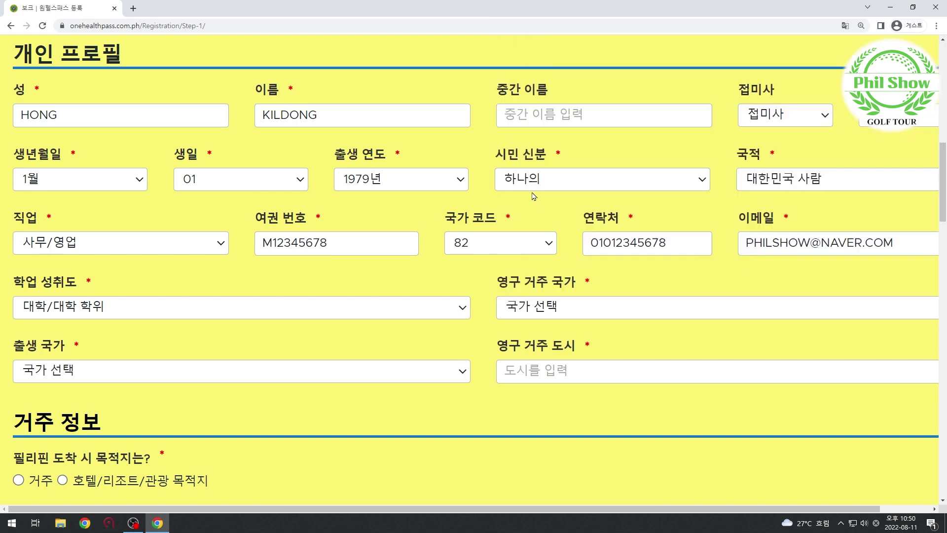
# Set birth country to SOUTH KOREA and begin the permanent-residence city field.
pyautogui.click(222, 371)
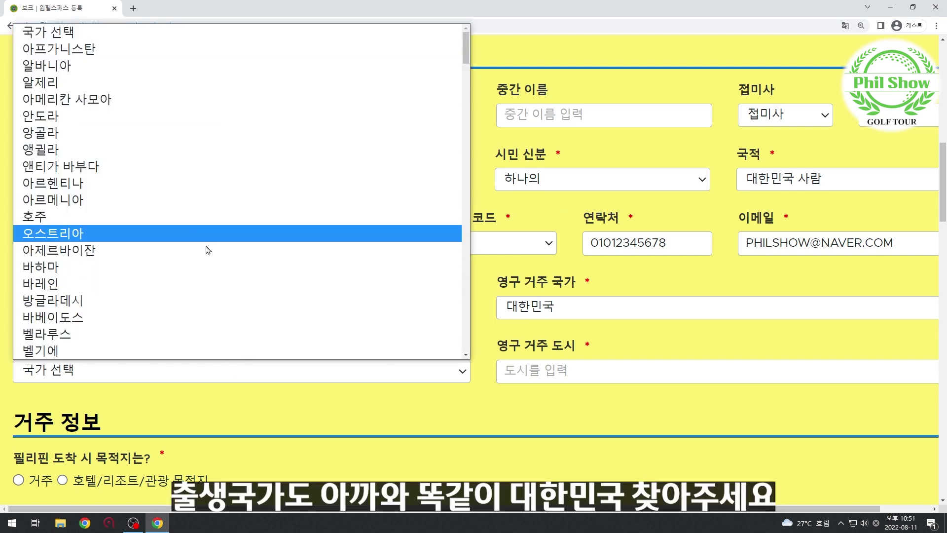
pyautogui.scroll(-15, 206, 251)
pyautogui.scroll(-20, 206, 251)
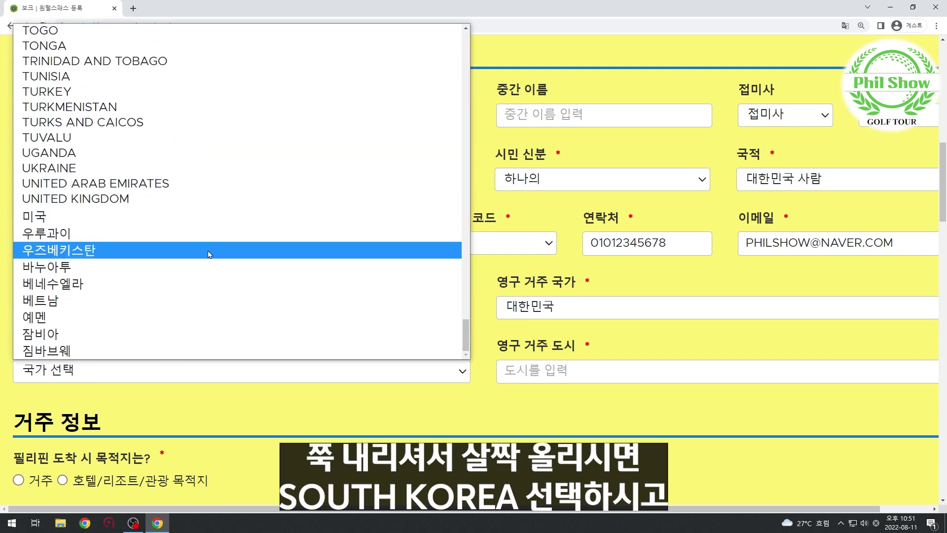
pyautogui.scroll(3, 204, 253)
pyautogui.scroll(3, 203, 253)
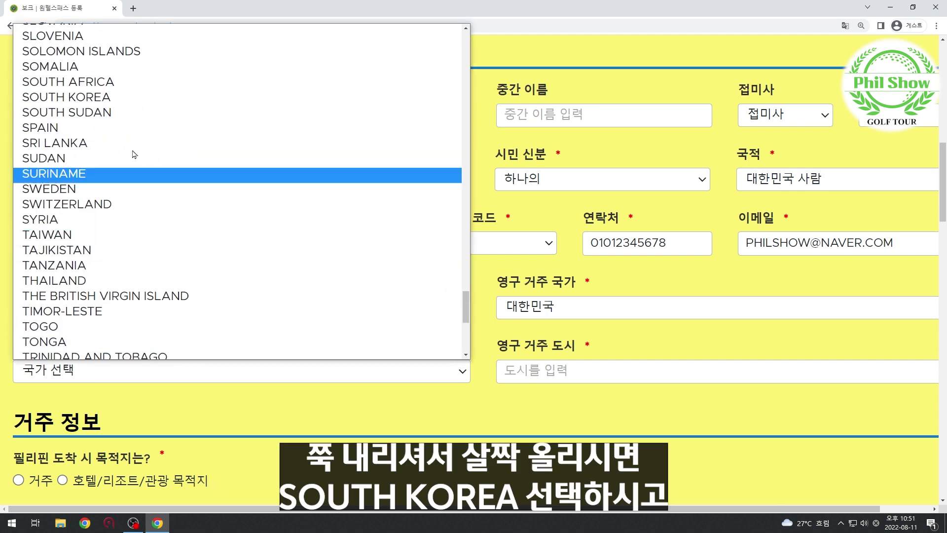
pyautogui.click(74, 98)
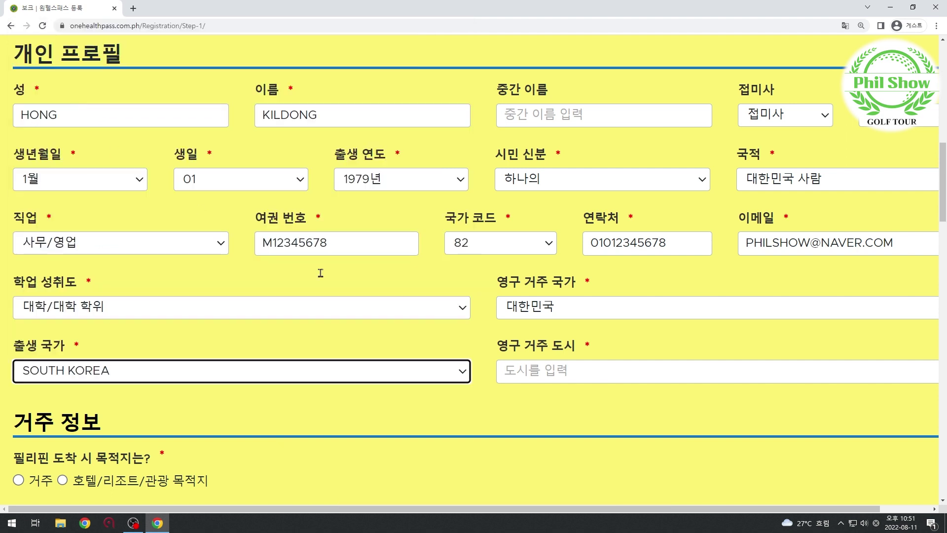
pyautogui.click(591, 378)
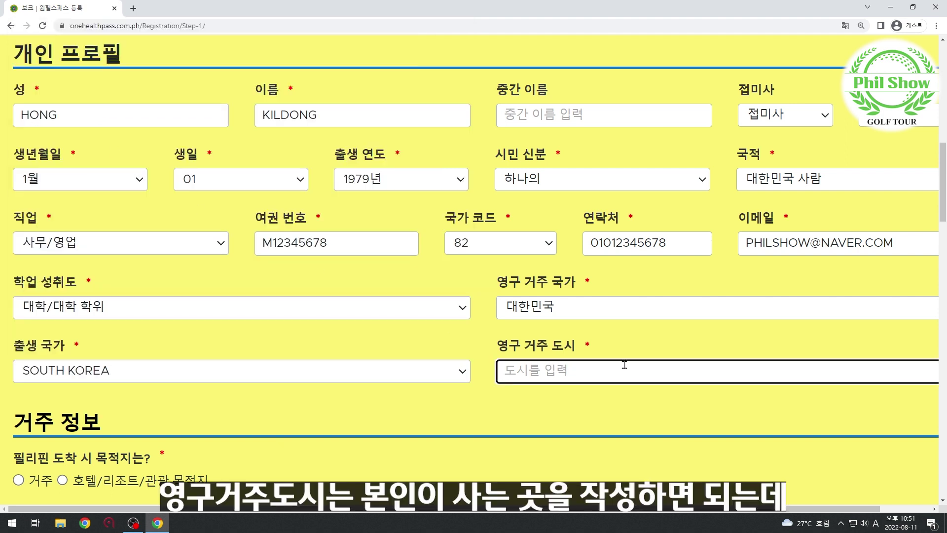
pyautogui.write('S')
pyautogui.press('BackSpace')
# Enter residence city SEOUL, choose a hotel/resort destination, and name it SOLAIRE RESORT.
pyautogui.write('SEOU')
pyautogui.click(296, 340)
pyautogui.scroll(-4, 94, 306)
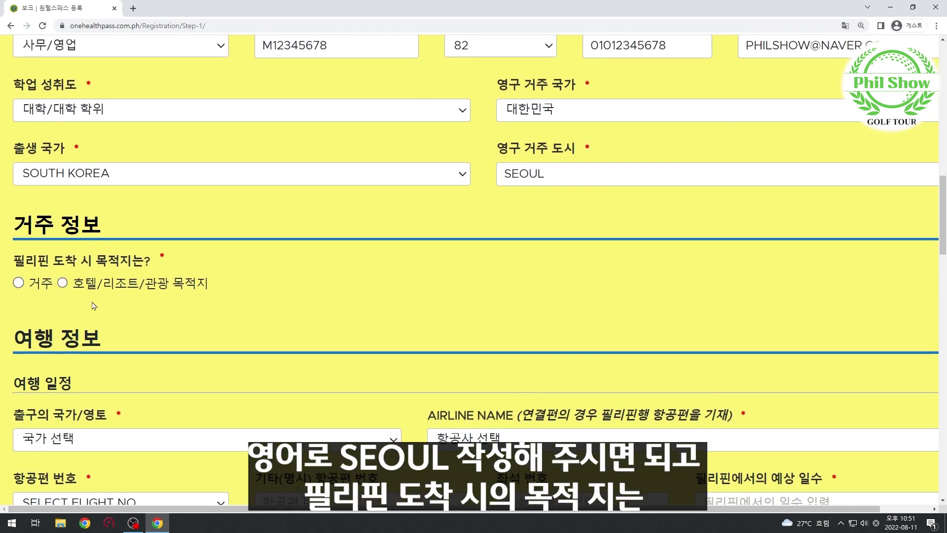
pyautogui.moveTo(14, 260); pyautogui.dragTo(197, 267)
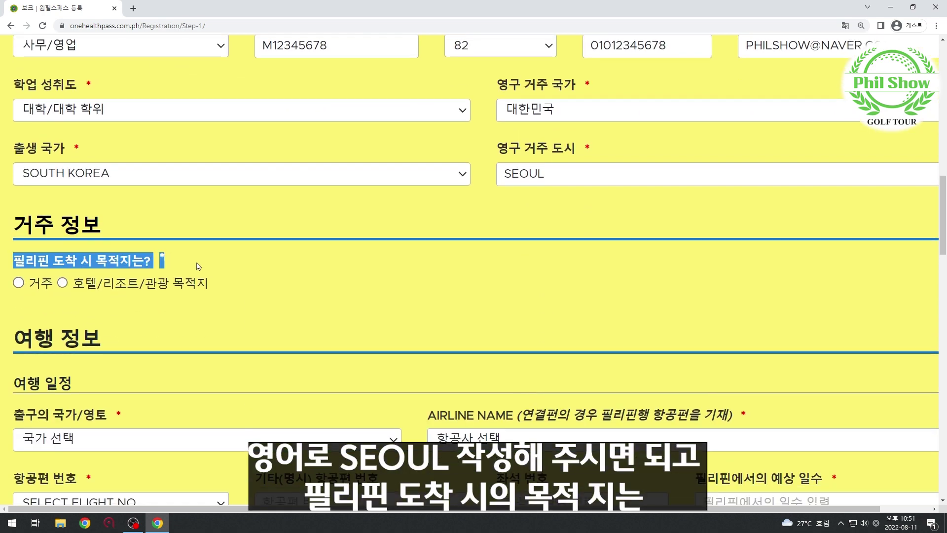
pyautogui.click(198, 266)
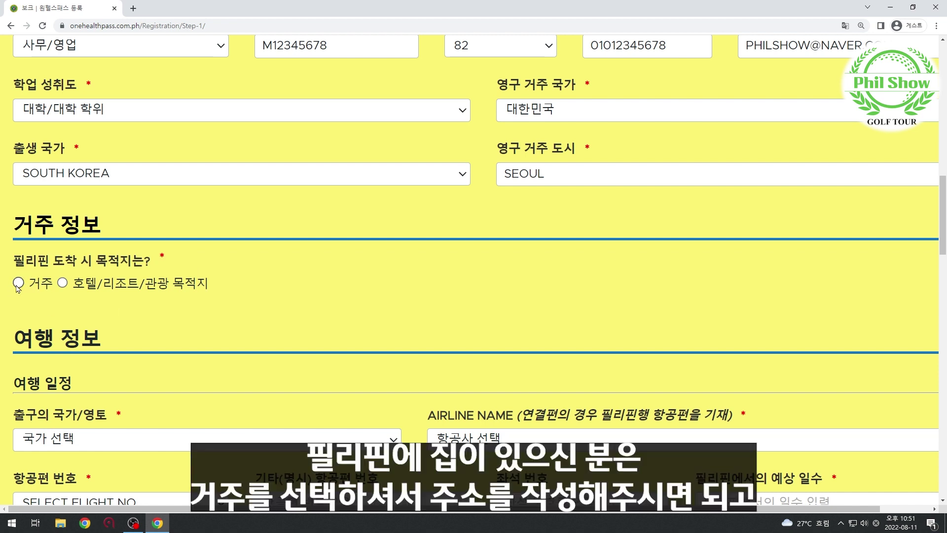
pyautogui.click(19, 283)
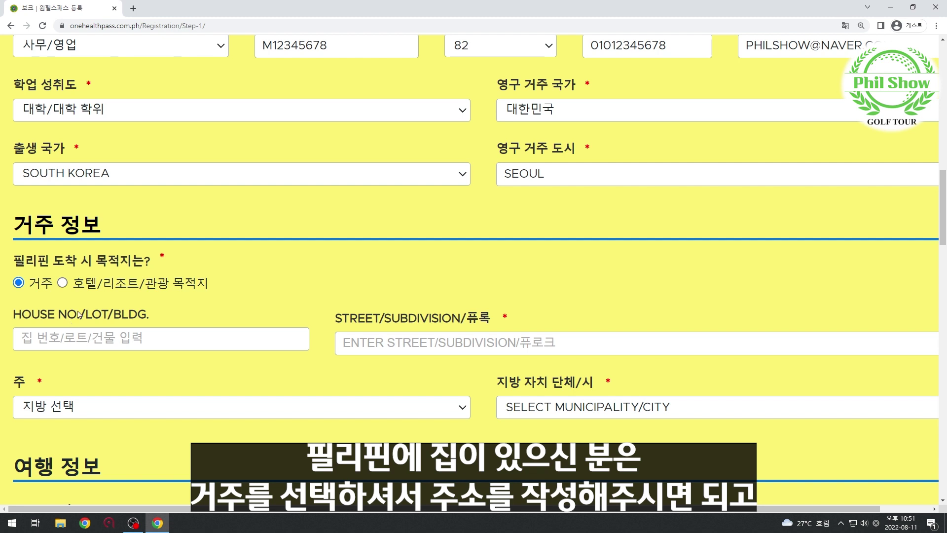
pyautogui.click(62, 283)
pyautogui.scroll(-1, 291, 318)
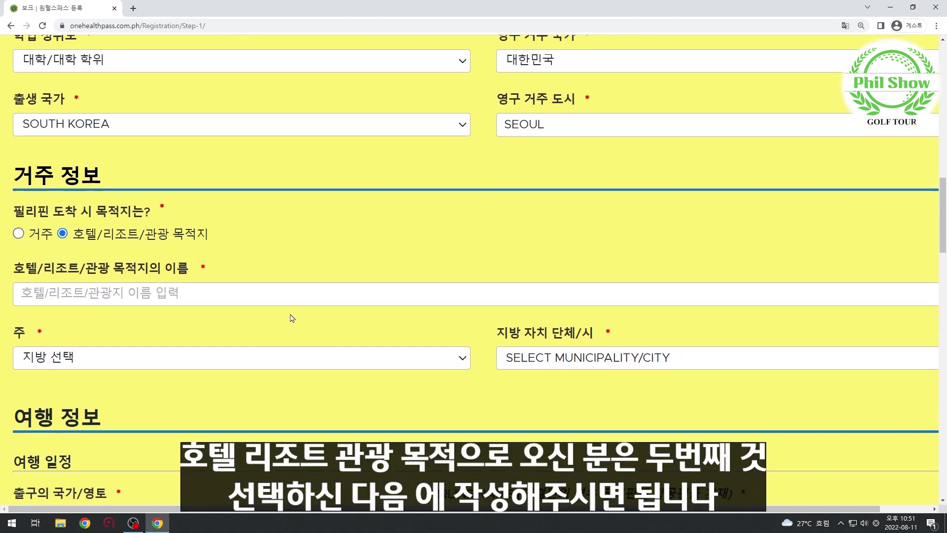
pyautogui.click(138, 299)
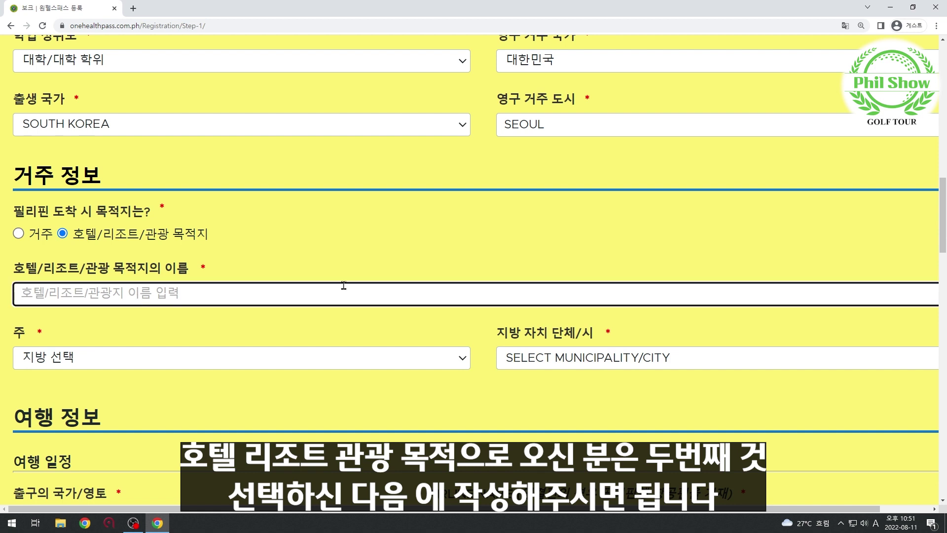
pyautogui.write('SOLA')
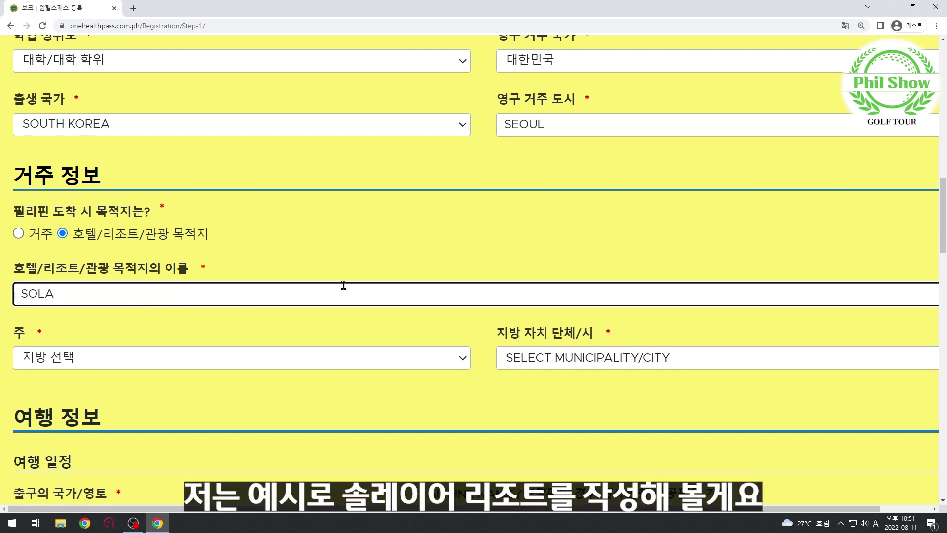
pyautogui.write('IRE RESORT')
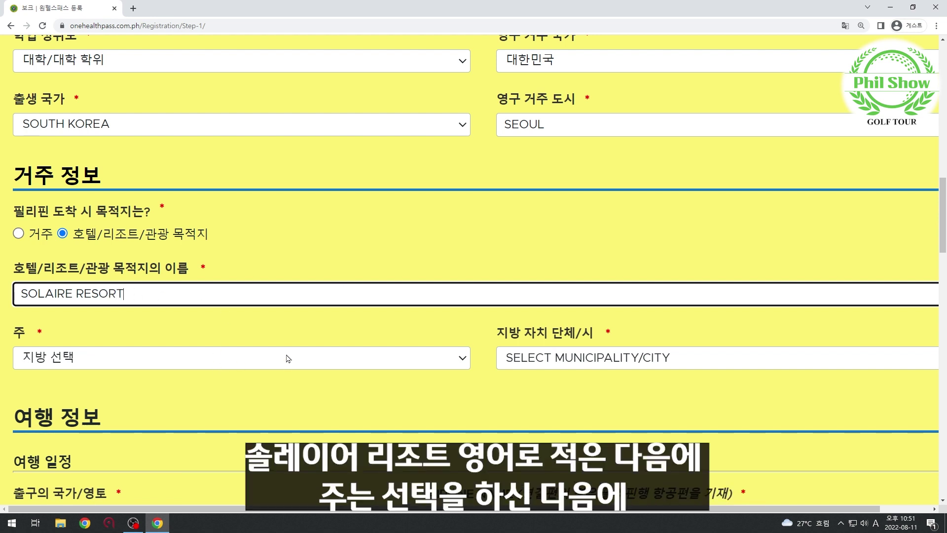
# Set province NCR, 4지구(지방 아님) and municipality CITY OF PARANAQUE.
pyautogui.scroll(-1, 239, 366)
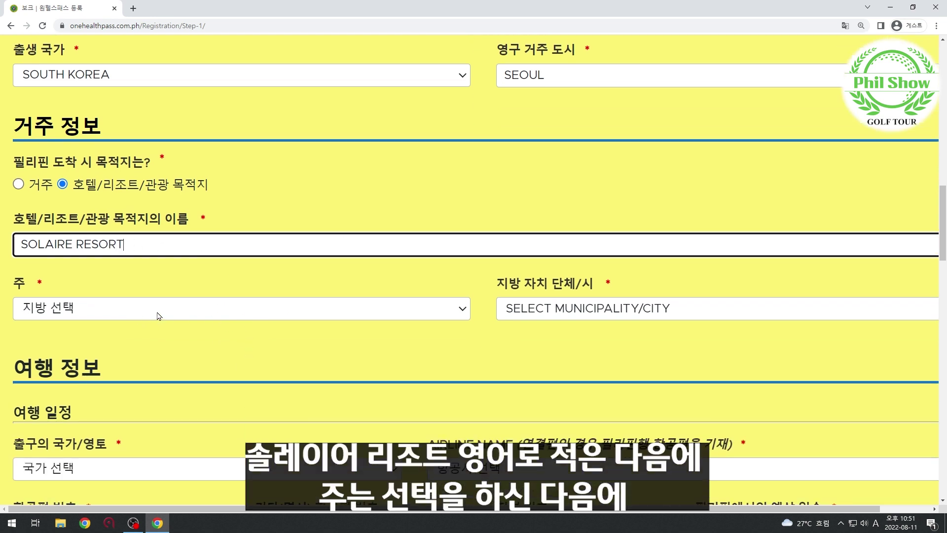
pyautogui.click(159, 316)
pyautogui.scroll(-10, 201, 226)
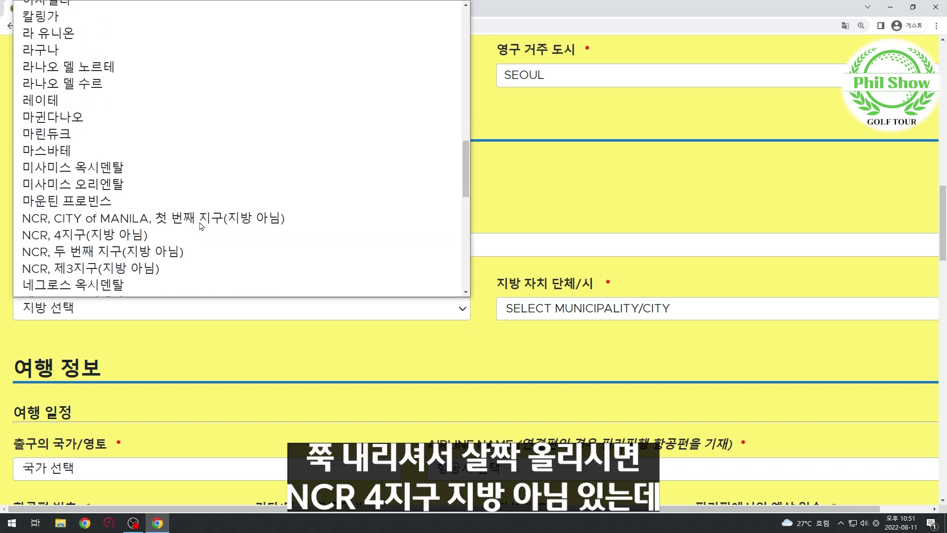
pyautogui.scroll(-10, 200, 224)
pyautogui.scroll(10, 200, 223)
pyautogui.scroll(-2, 168, 224)
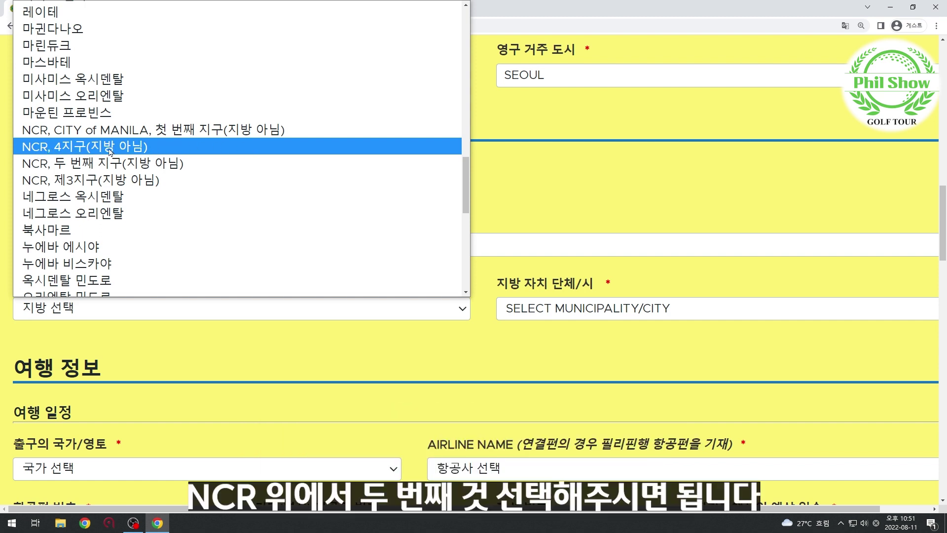
pyautogui.click(110, 147)
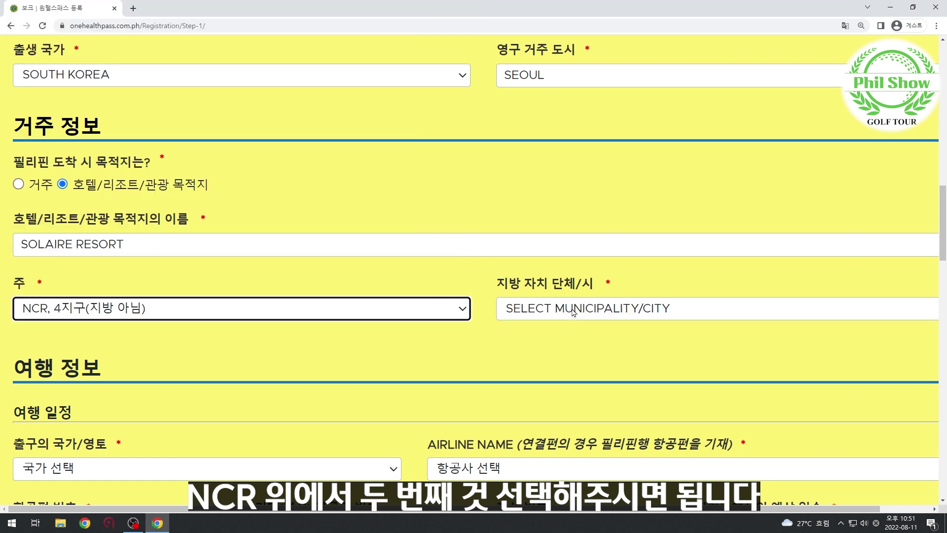
pyautogui.click(574, 311)
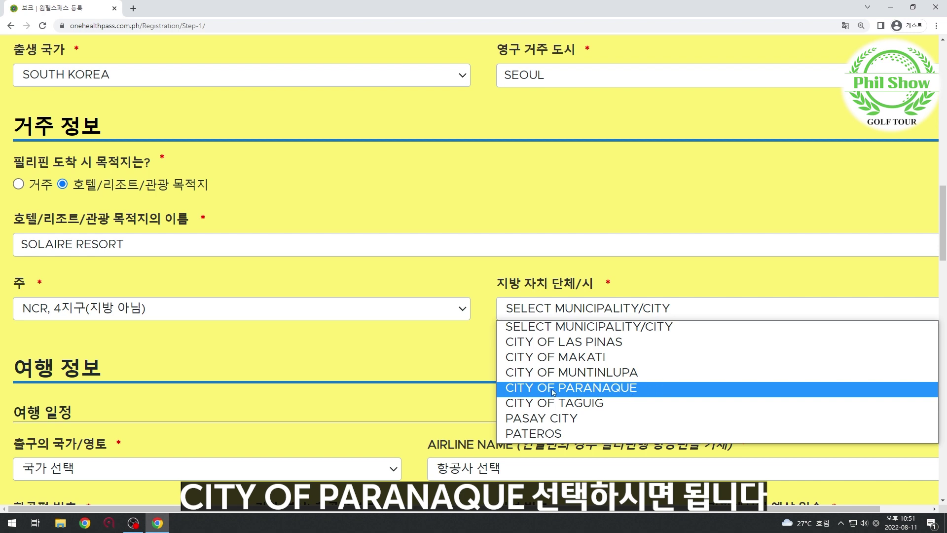
pyautogui.click(594, 394)
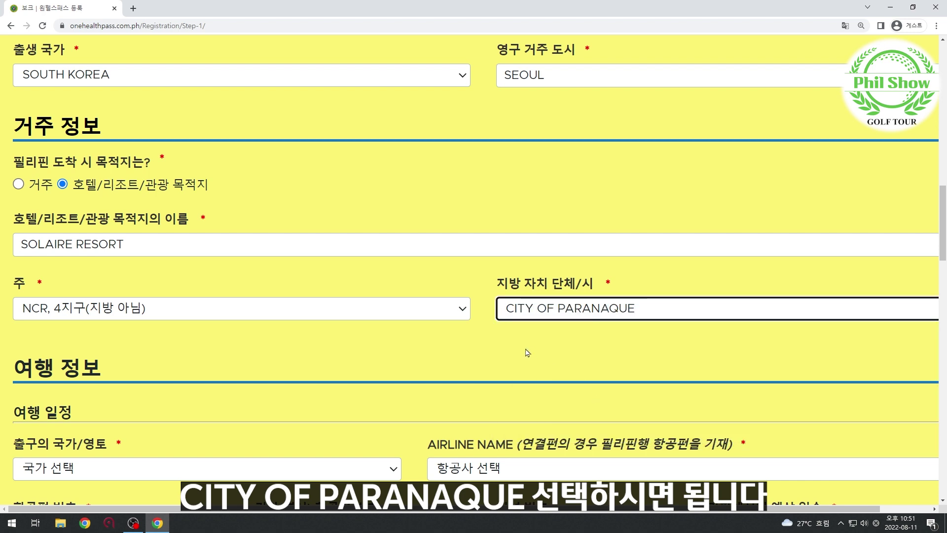
pyautogui.scroll(-5, 411, 322)
# Choose SOUTH KOREA as the departure country.
pyautogui.scroll(1, 411, 322)
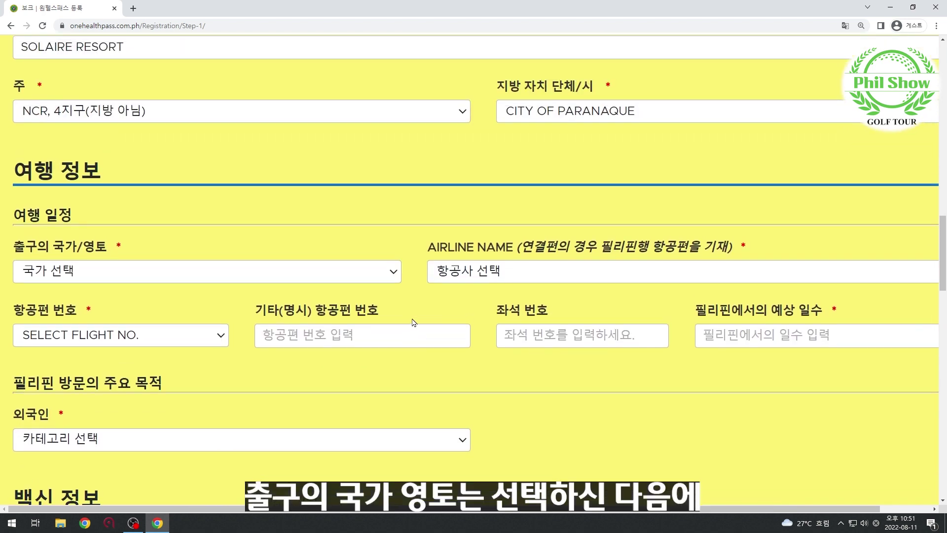
pyautogui.hscroll(1, 276, 296)
pyautogui.hscroll(-1, 222, 286)
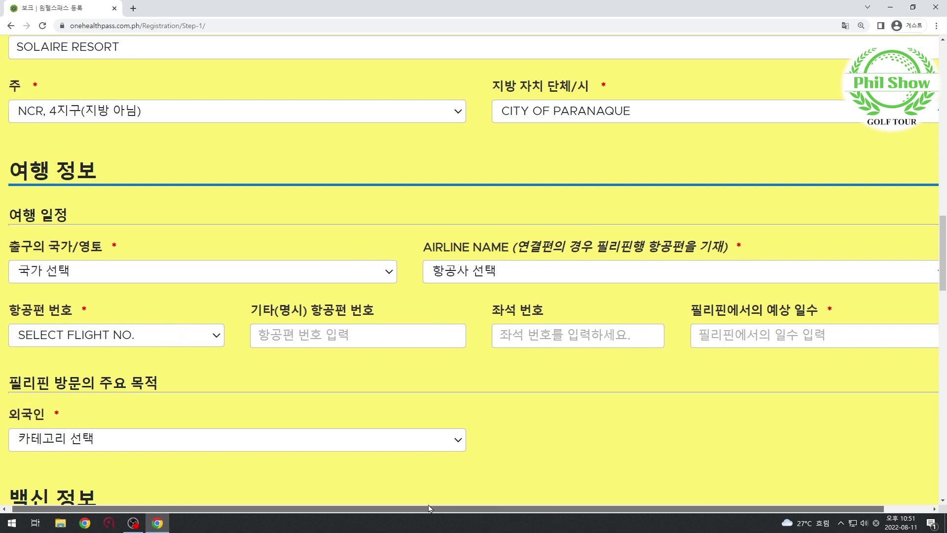
pyautogui.click(172, 275)
pyautogui.scroll(-20, 194, 193)
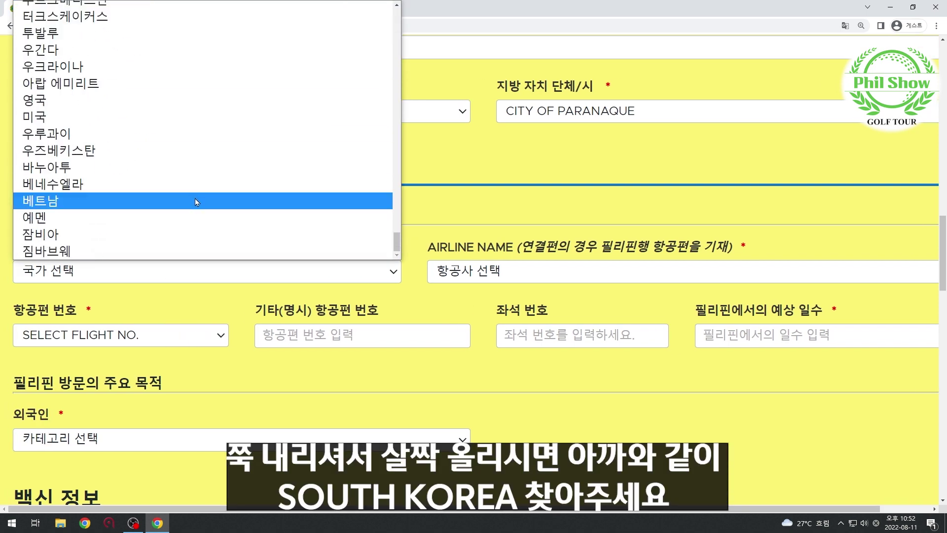
pyautogui.scroll(10, 194, 198)
pyautogui.scroll(2, 99, 84)
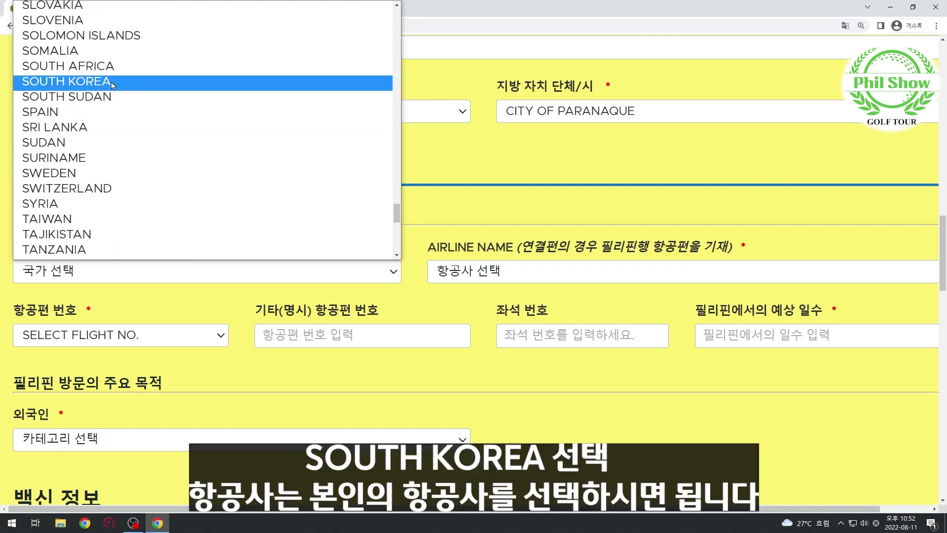
pyautogui.click(107, 83)
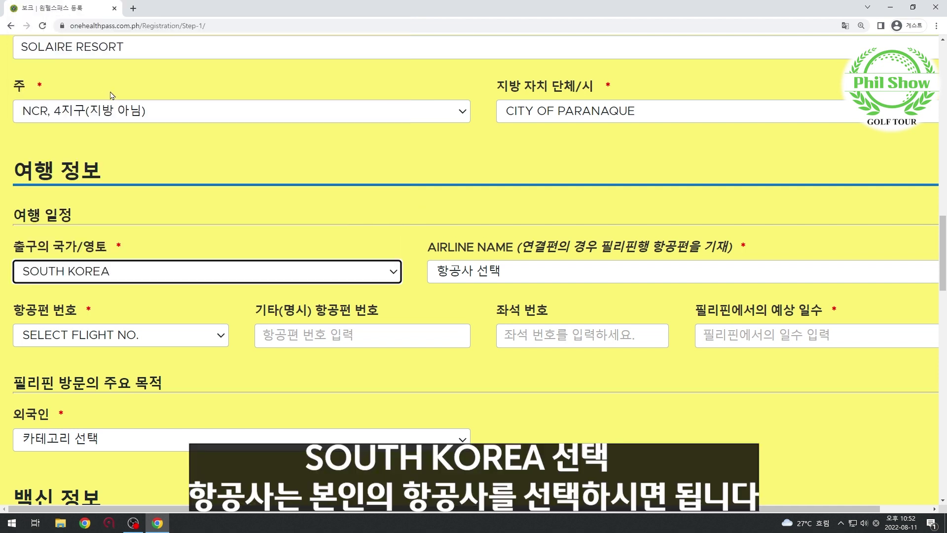
# Select 대한항공 as the airline name.
pyautogui.click(561, 282)
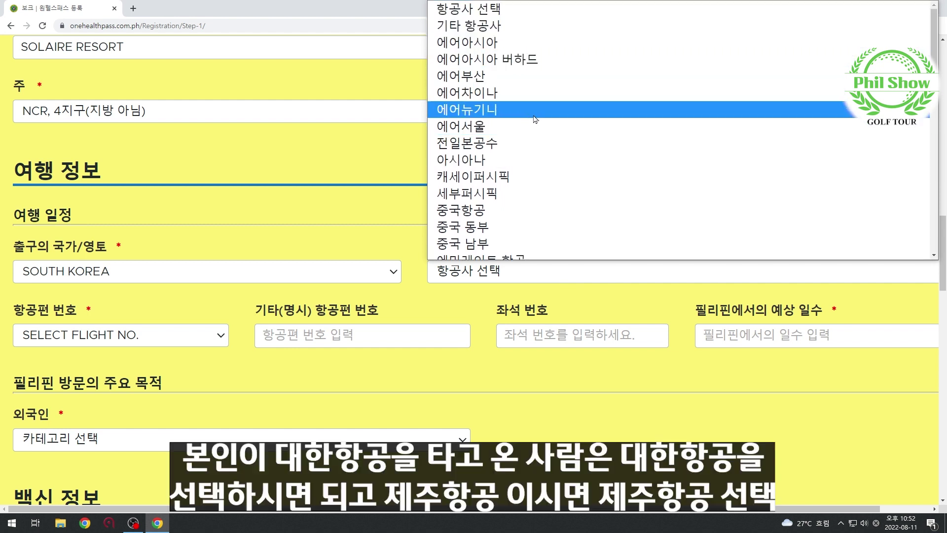
pyautogui.scroll(-5, 536, 151)
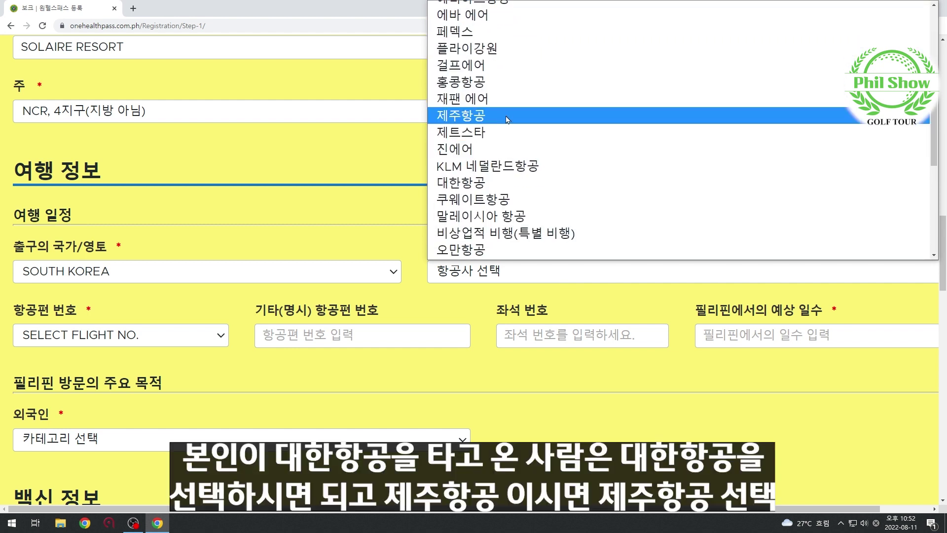
pyautogui.scroll(-4, 510, 121)
pyautogui.scroll(-2, 533, 134)
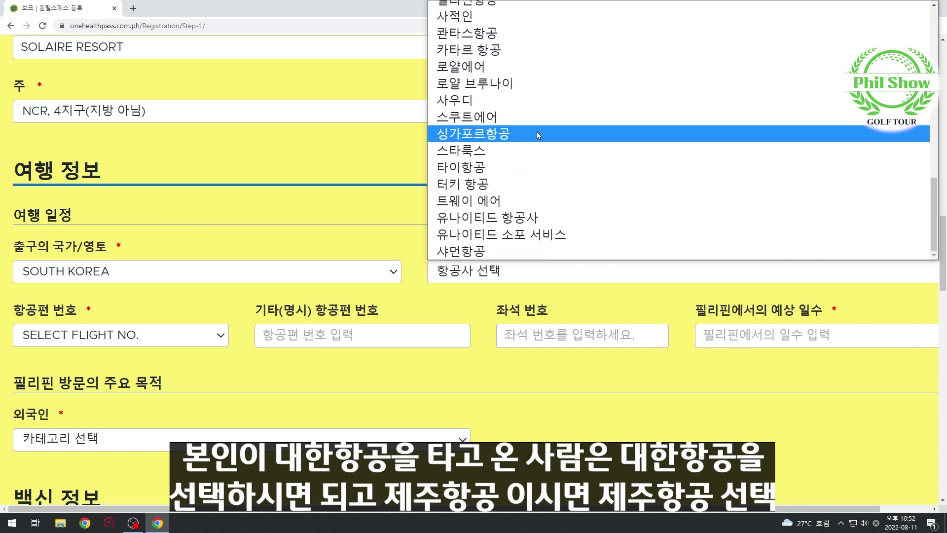
pyautogui.scroll(11, 576, 153)
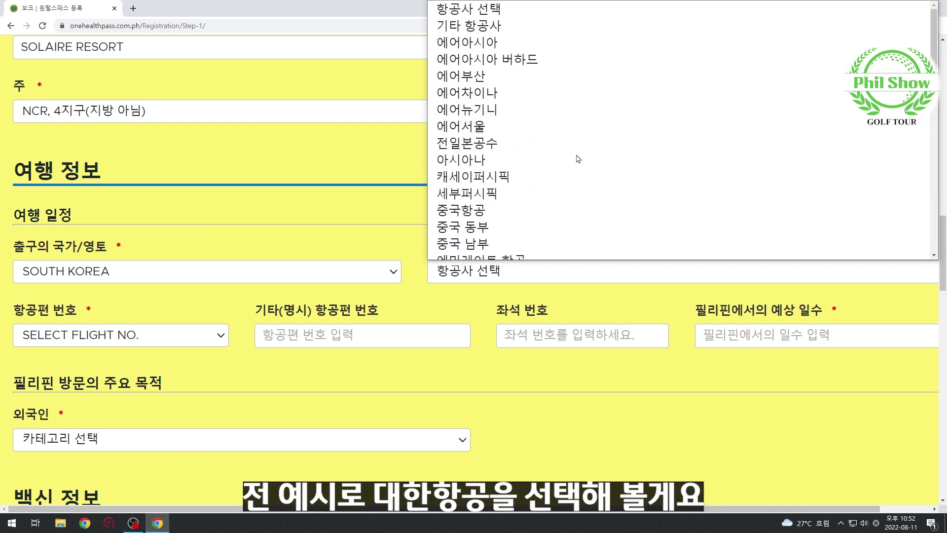
pyautogui.scroll(-5, 522, 137)
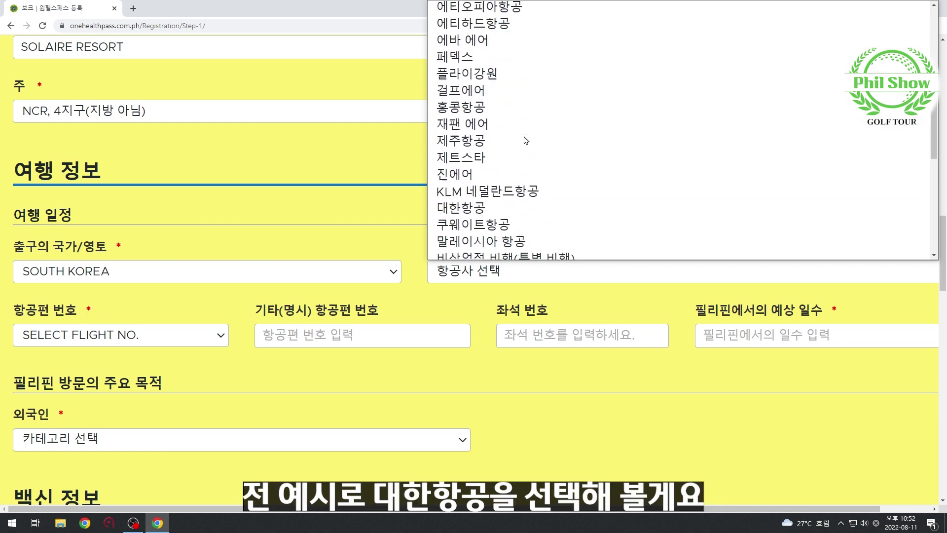
pyautogui.scroll(-1, 526, 141)
pyautogui.click(523, 184)
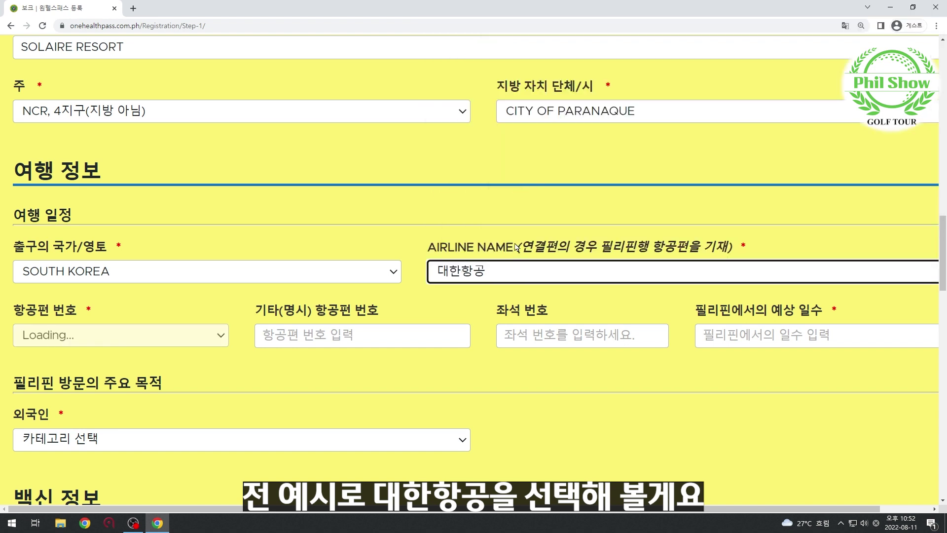
pyautogui.click(200, 335)
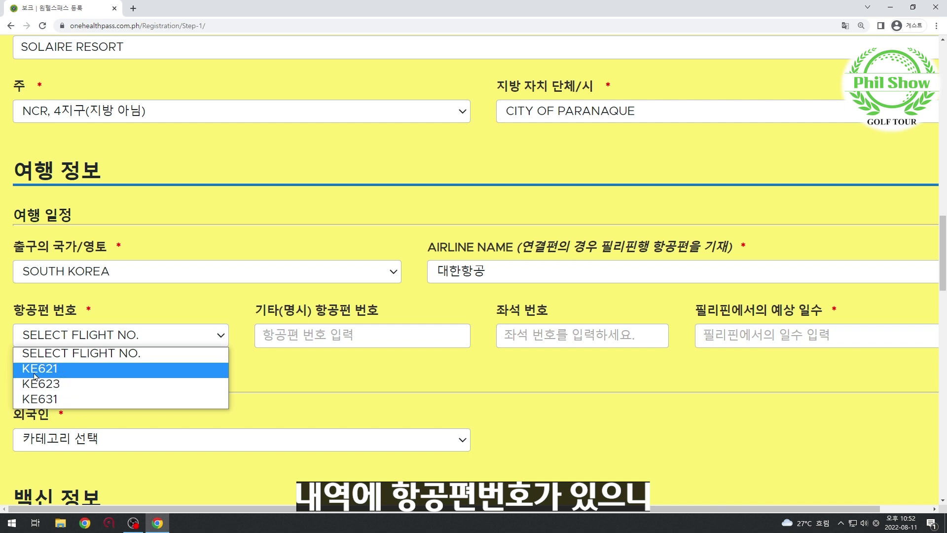
# Choose flight KE623 and enter a 5-day expected stay in the Philippines.
pyautogui.click(117, 385)
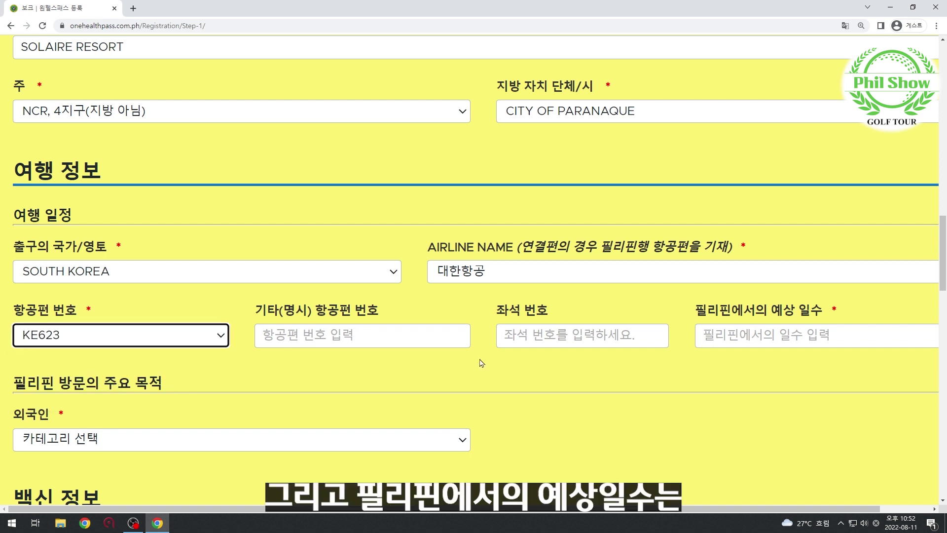
pyautogui.scroll(-1, 806, 382)
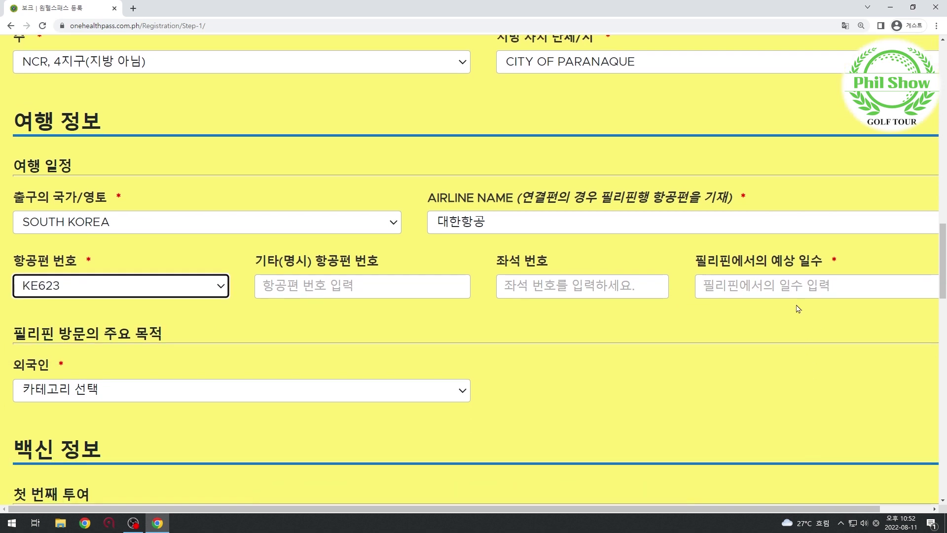
pyautogui.click(795, 292)
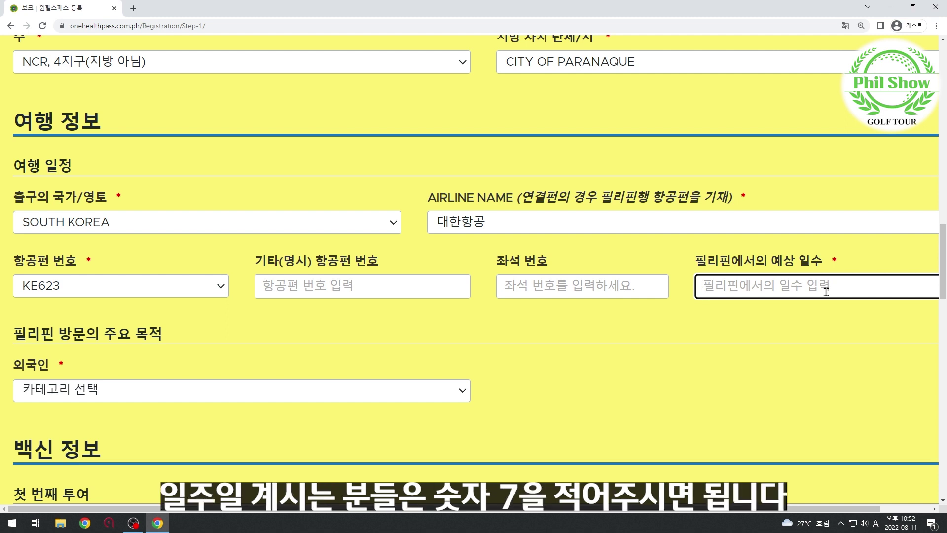
pyautogui.write('5')
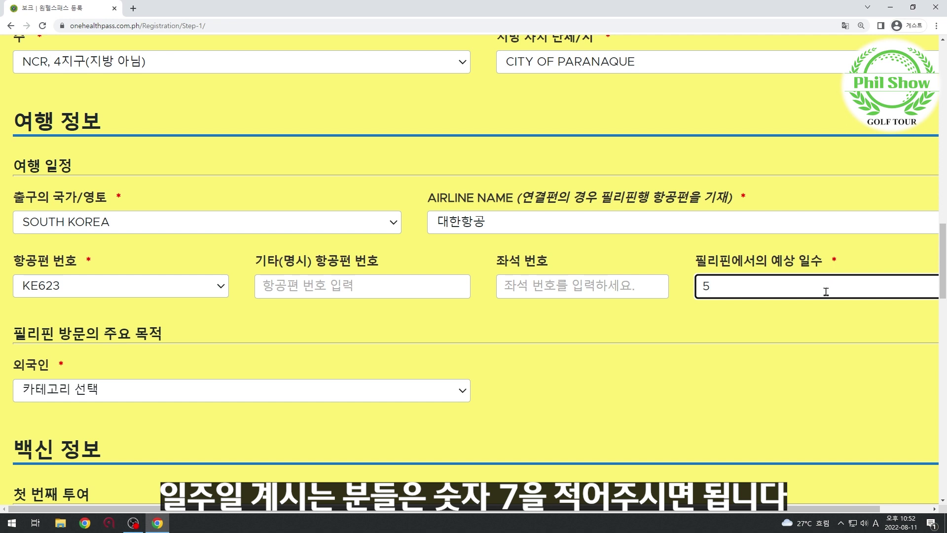
pyautogui.click(798, 328)
# Set the visit purpose under 외국인 to 휴가/즐거움/휴가.
pyautogui.scroll(-2, 618, 355)
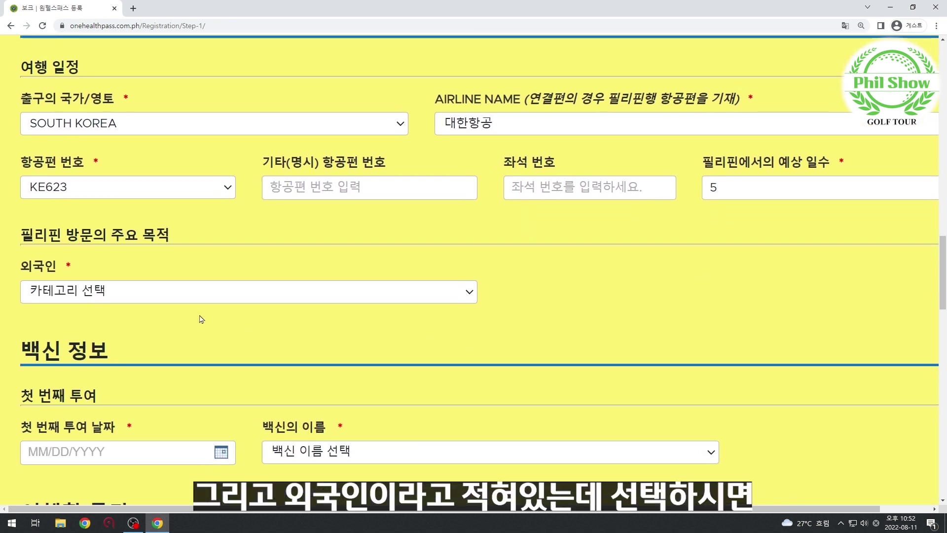
pyautogui.click(114, 298)
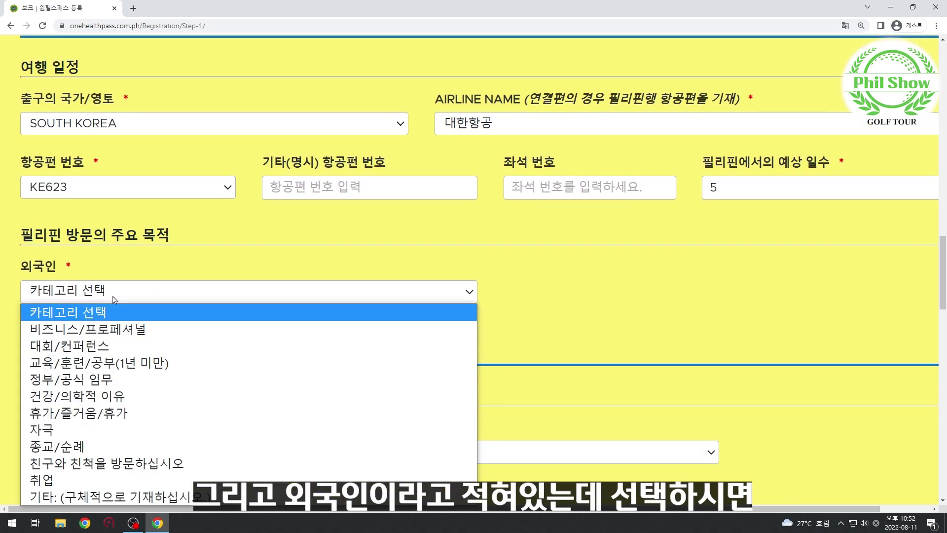
pyautogui.scroll(-1, 114, 298)
pyautogui.click(126, 294)
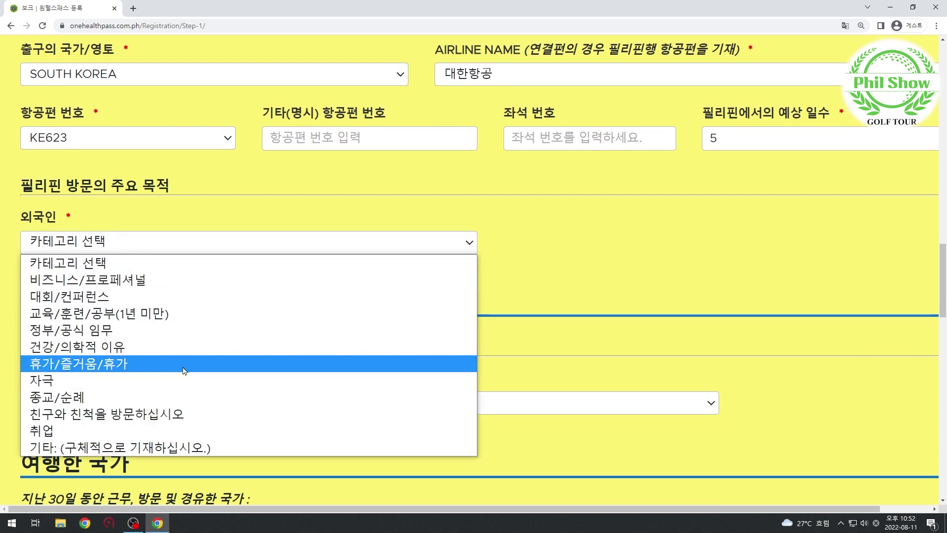
pyautogui.click(58, 369)
pyautogui.scroll(-2, 276, 281)
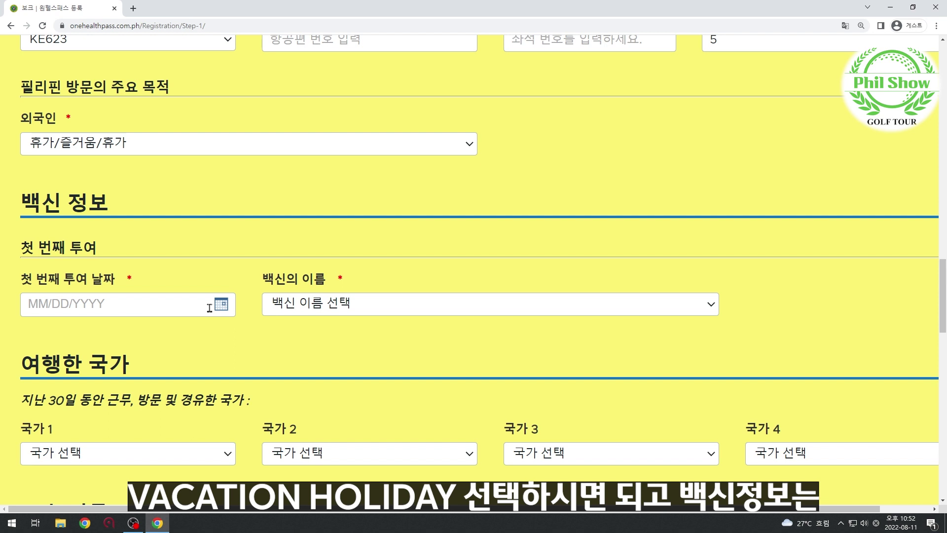
# Record the first dose as 바이오텍, 화이저 on 09/02/2021 and answer 예 for a second dose.
pyautogui.click(330, 313)
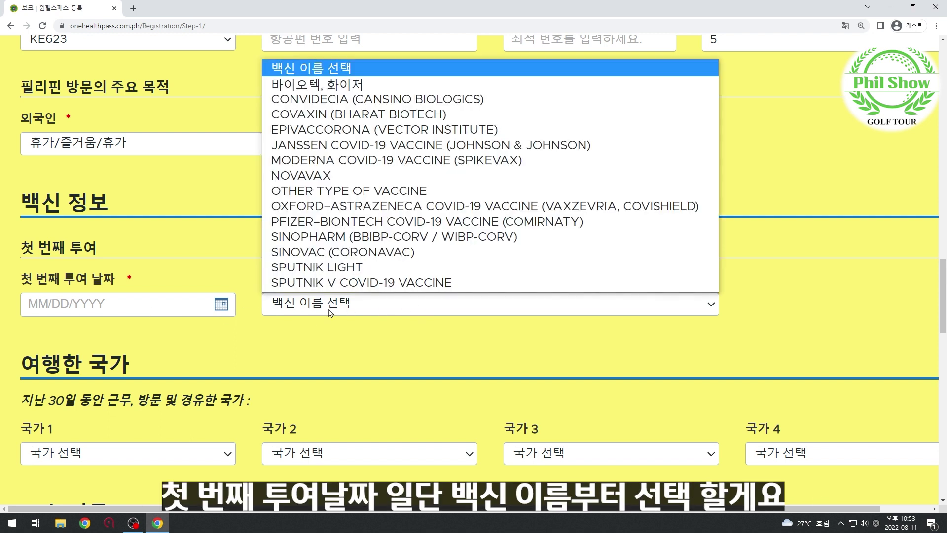
pyautogui.click(395, 91)
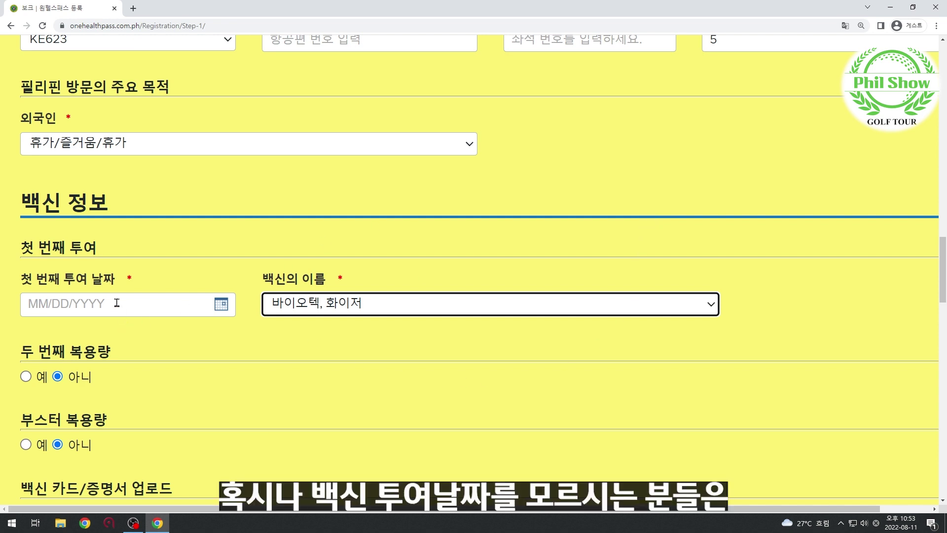
pyautogui.click(93, 307)
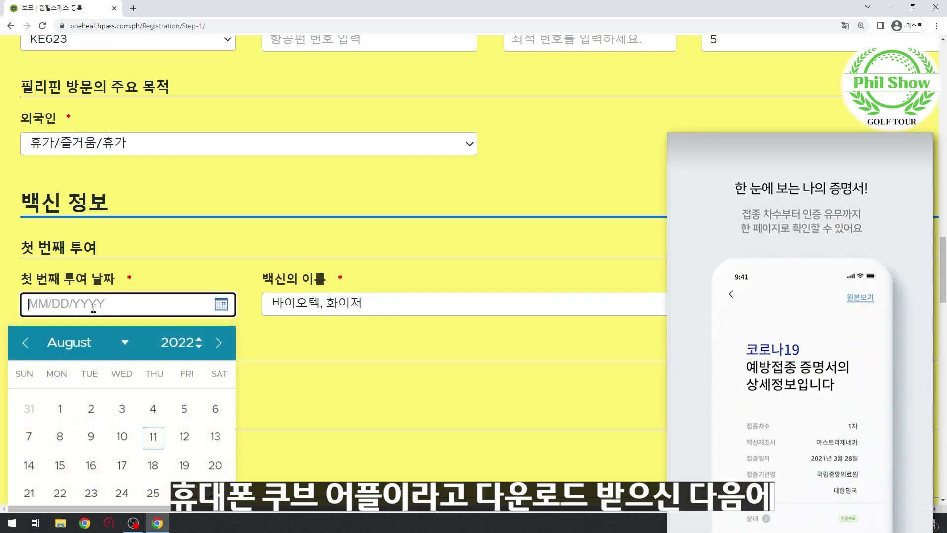
pyautogui.scroll(-1, 135, 270)
pyautogui.scroll(-2, 135, 270)
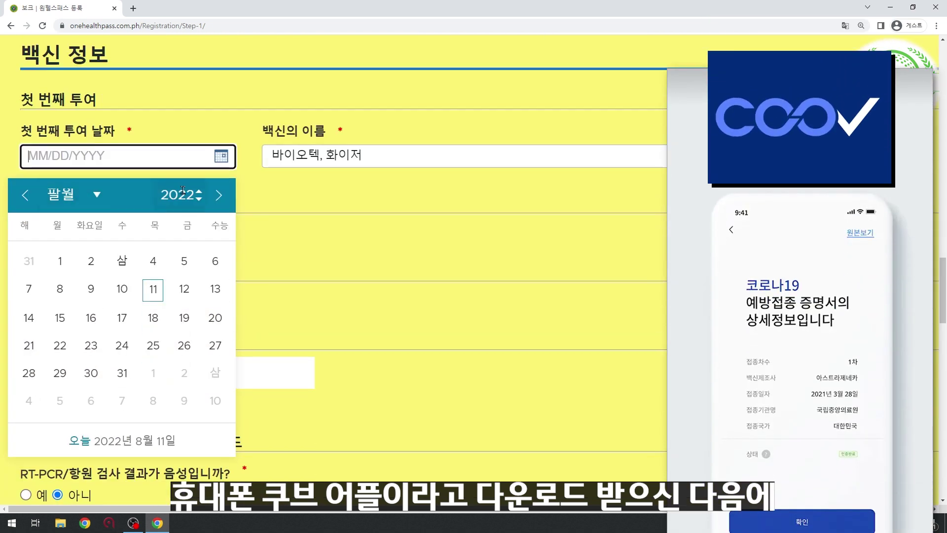
pyautogui.click(225, 192)
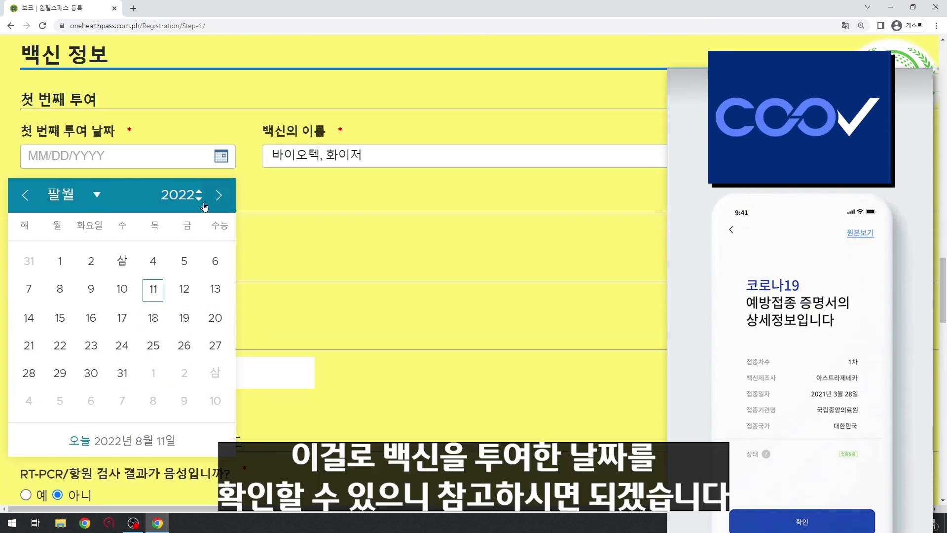
pyautogui.click(201, 202)
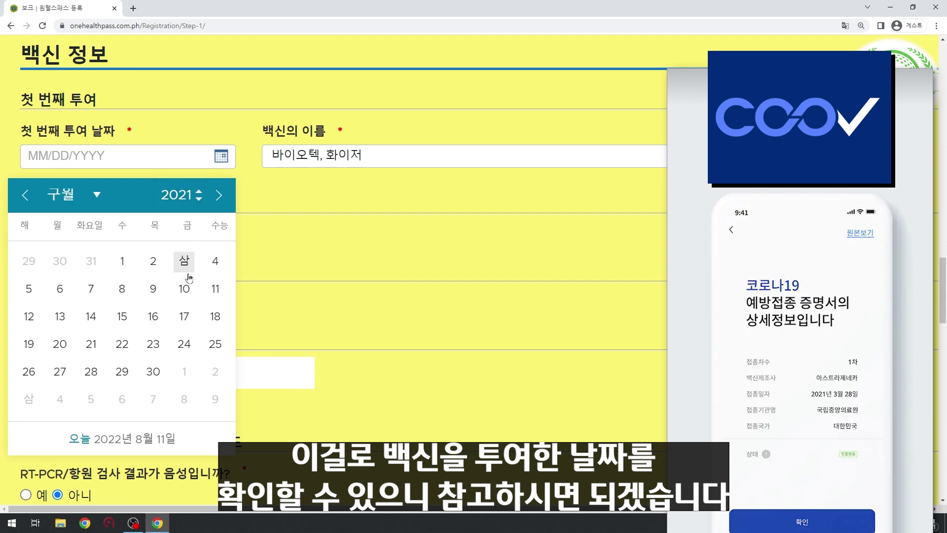
pyautogui.click(153, 261)
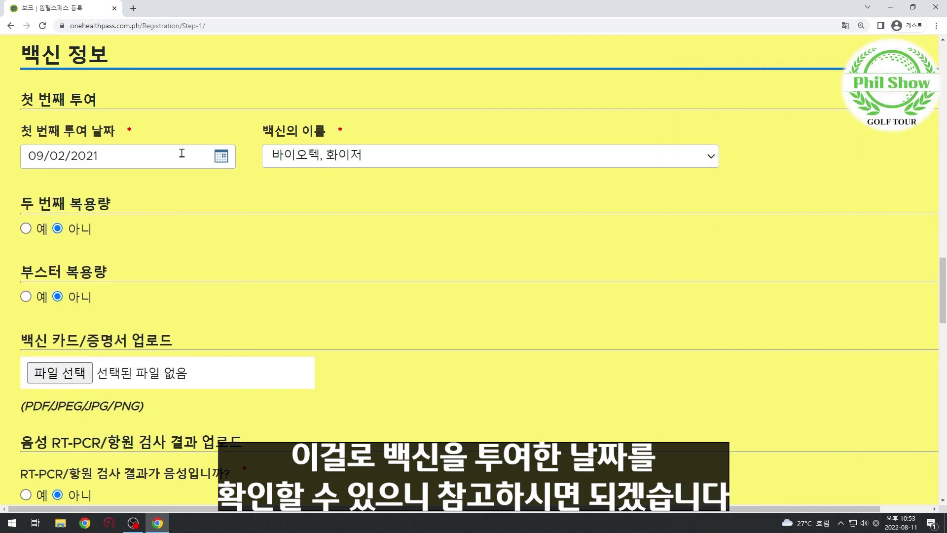
pyautogui.click(26, 229)
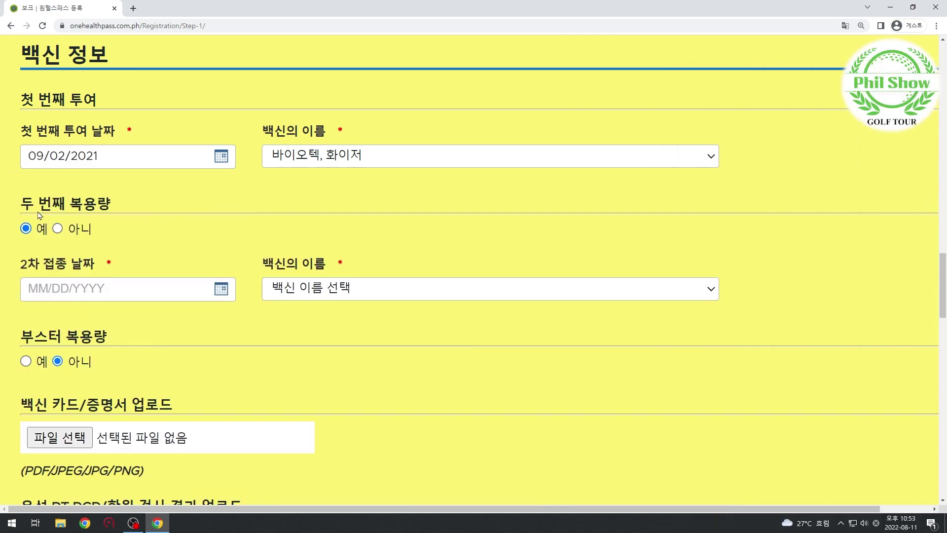
# Set the second dose to 바이오텍, 화이저 dated 11/12/2021.
pyautogui.click(333, 292)
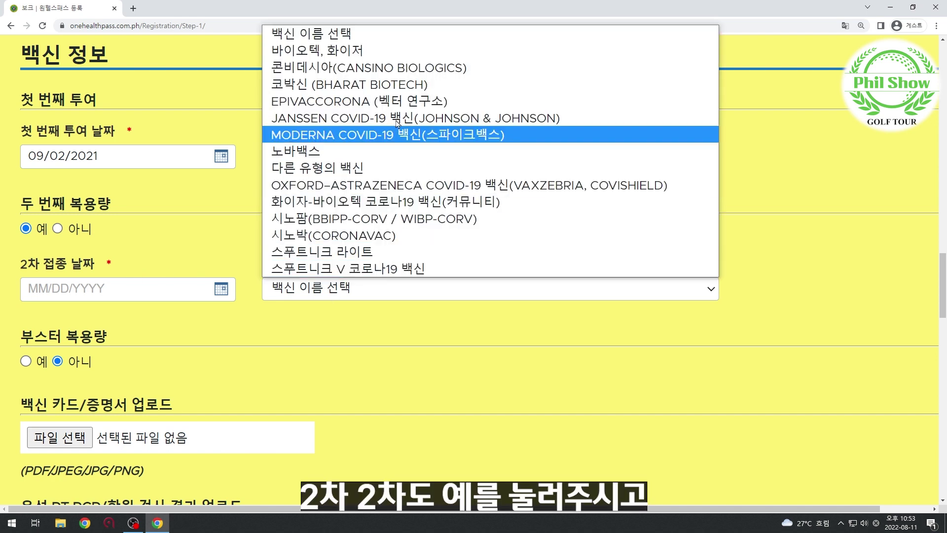
pyautogui.click(386, 56)
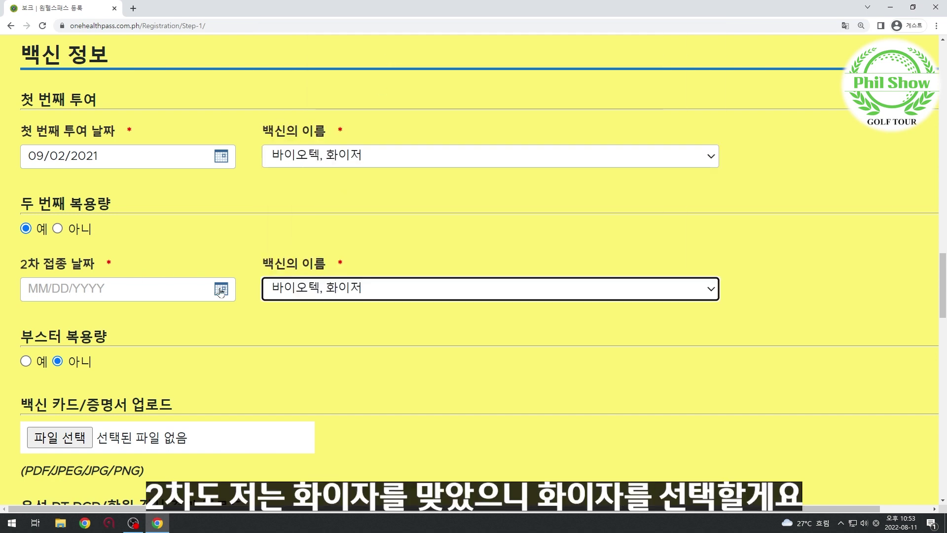
pyautogui.click(156, 287)
pyautogui.click(199, 331)
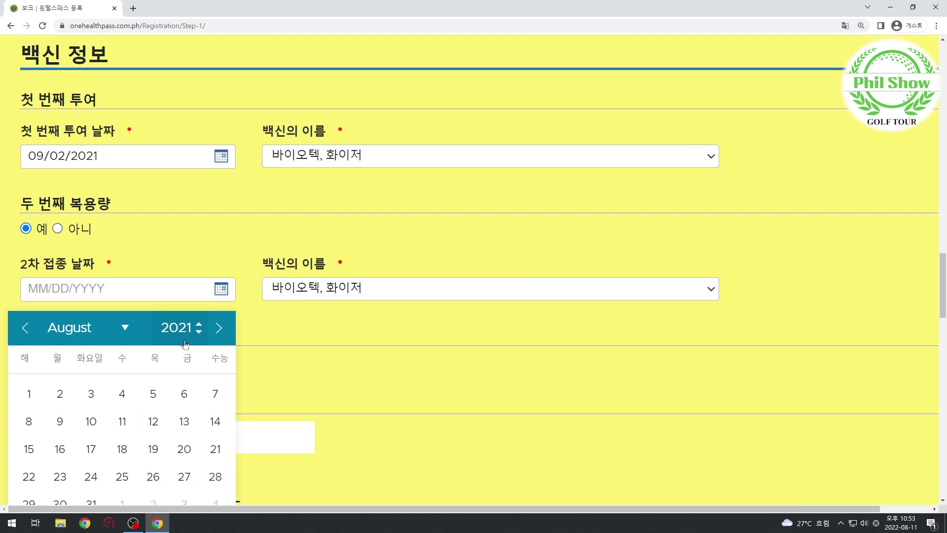
pyautogui.click(122, 324)
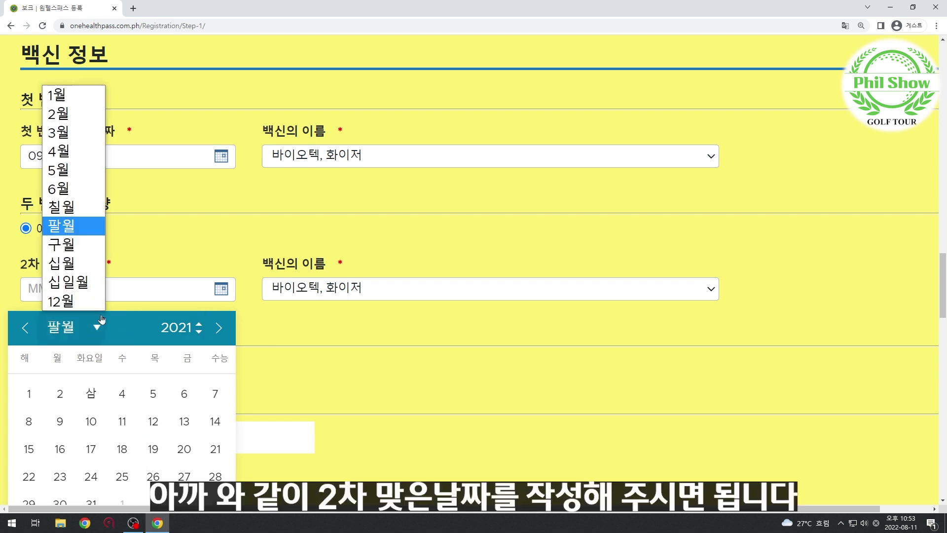
pyautogui.click(92, 281)
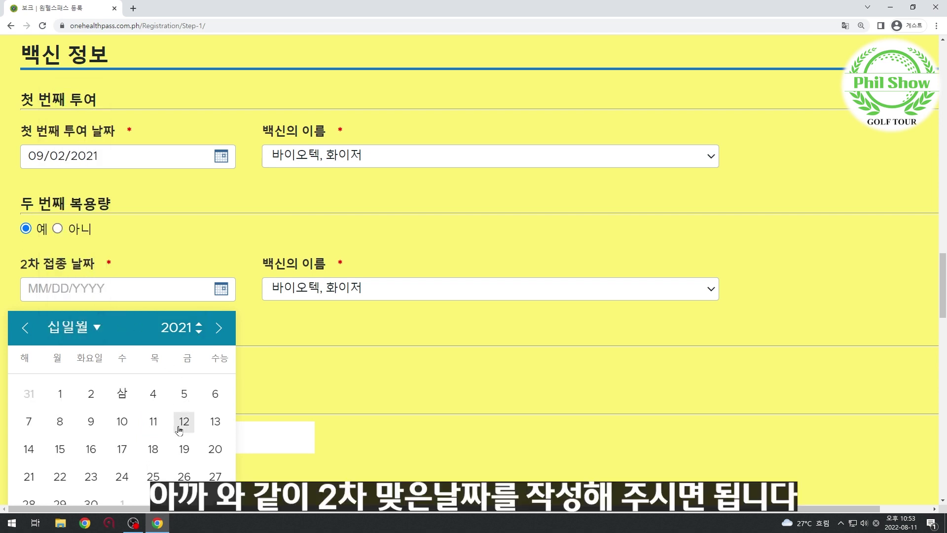
pyautogui.click(185, 422)
pyautogui.scroll(-1, 269, 361)
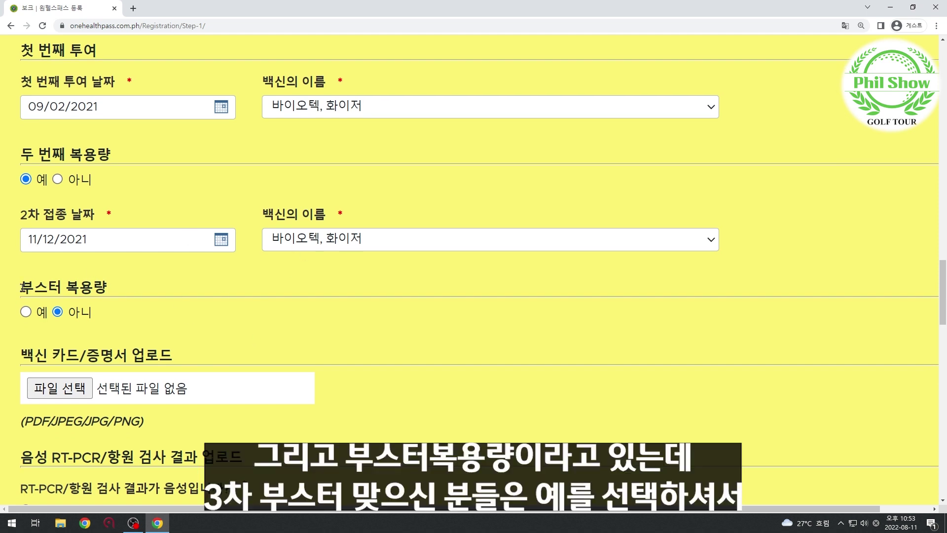
pyautogui.moveTo(21, 287); pyautogui.dragTo(201, 290)
pyautogui.click(201, 295)
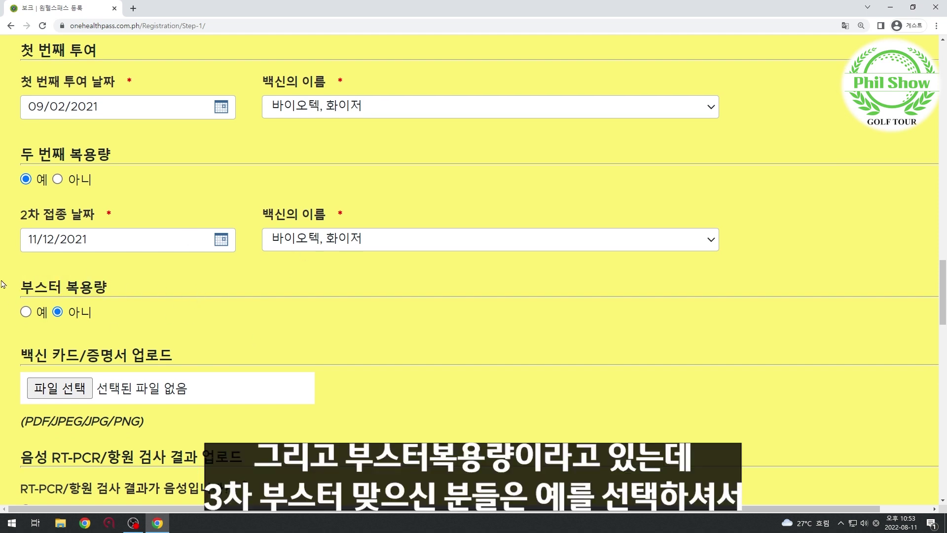
# Answer 예 to the booster dose question.
pyautogui.click(26, 312)
pyautogui.scroll(-1, 249, 354)
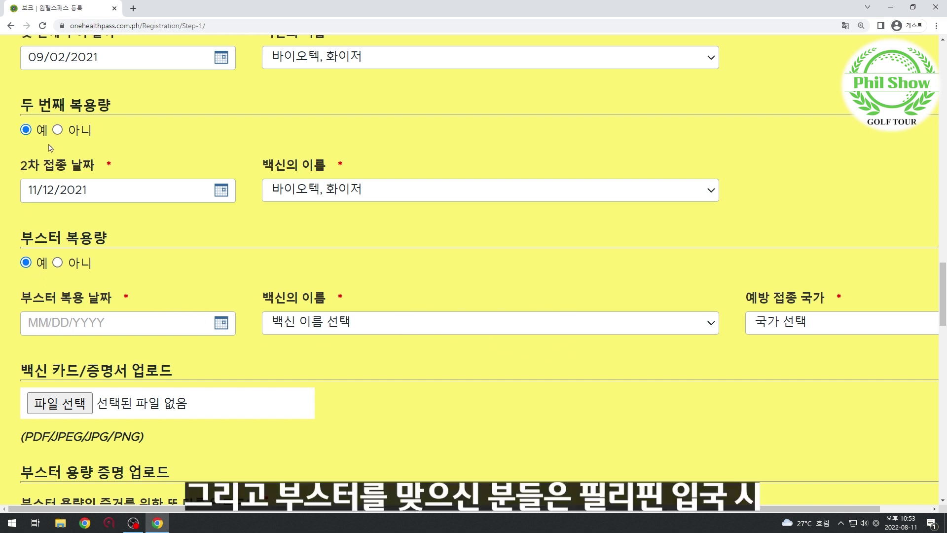
pyautogui.click(58, 264)
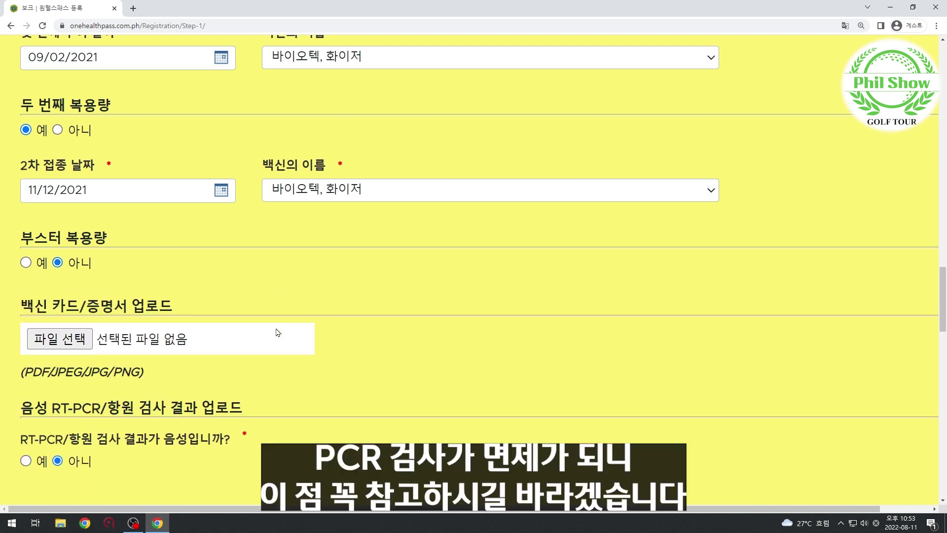
pyautogui.click(26, 262)
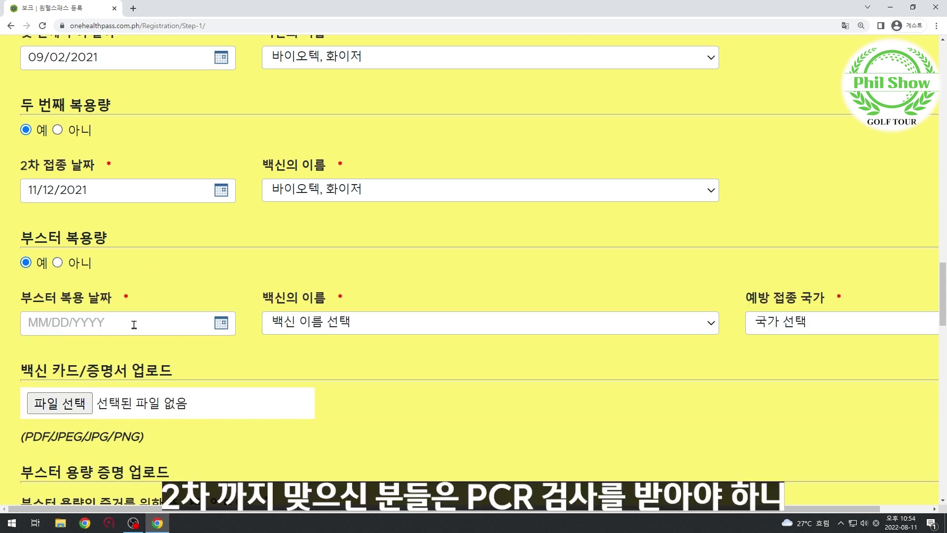
pyautogui.scroll(-1, 160, 321)
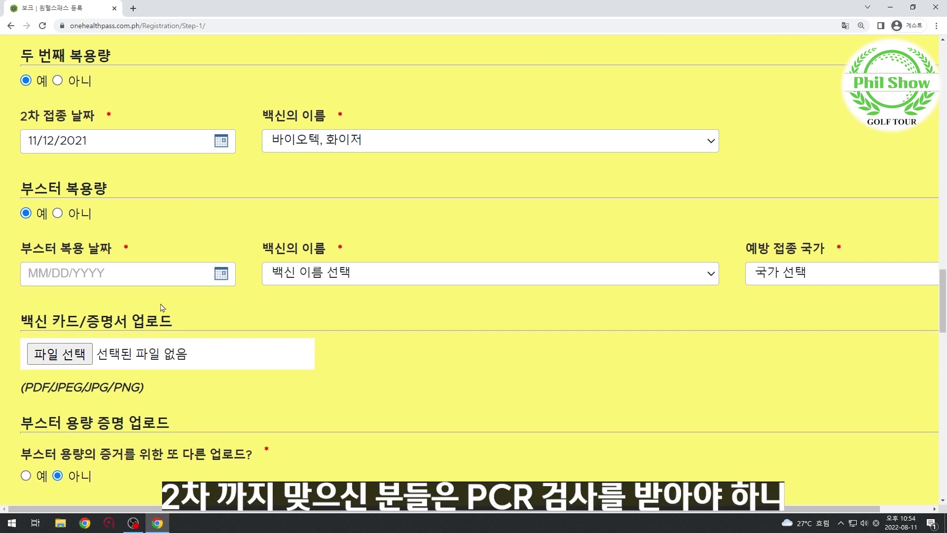
# Set the booster vaccine to 바이오텍, 화이저 dated 04/06/2022.
pyautogui.click(109, 278)
pyautogui.click(340, 278)
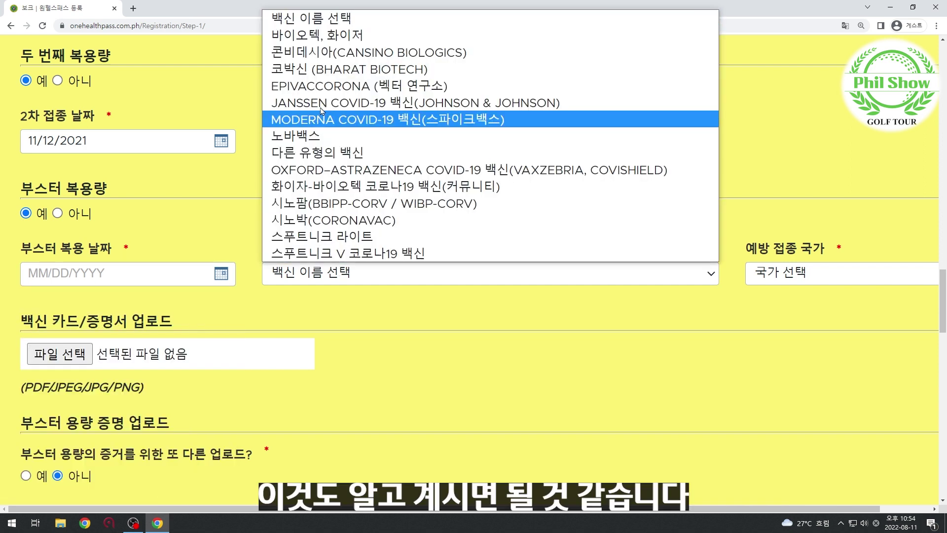
pyautogui.click(348, 41)
pyautogui.click(154, 272)
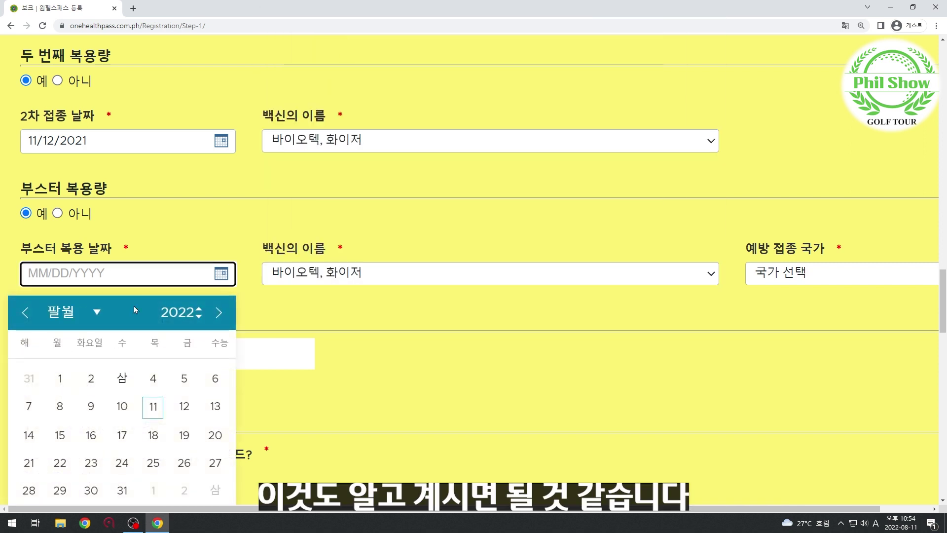
pyautogui.click(96, 312)
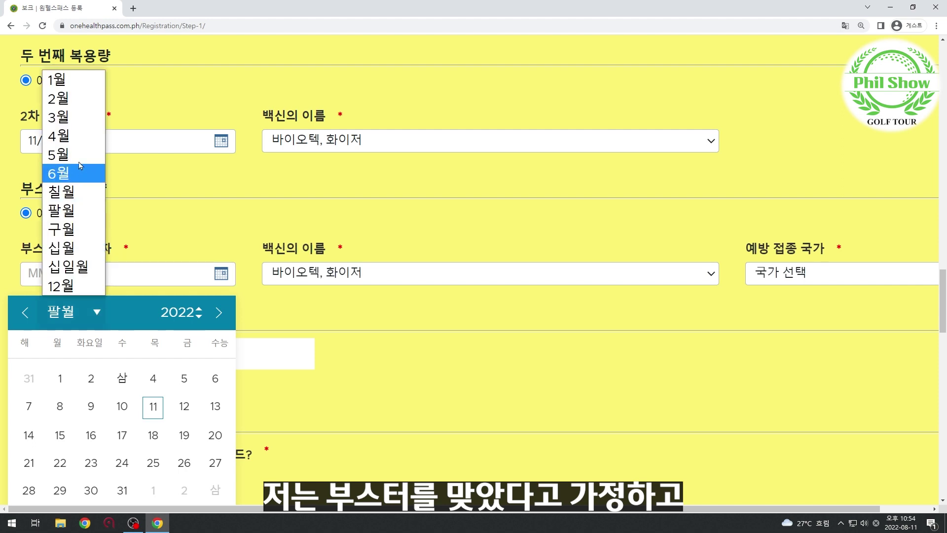
pyautogui.click(74, 135)
pyautogui.click(122, 407)
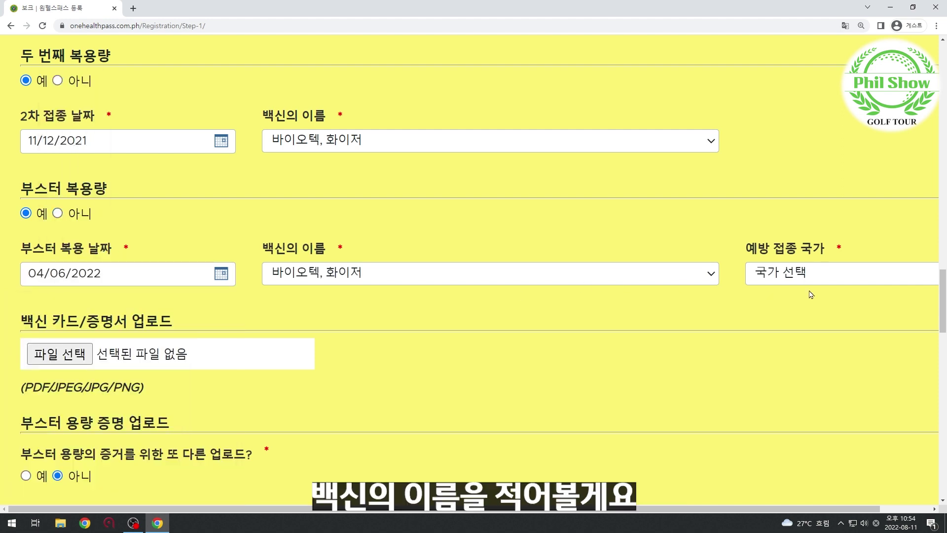
# Choose SOUTH KOREA as the booster's vaccination country.
pyautogui.click(811, 276)
pyautogui.scroll(-20, 809, 231)
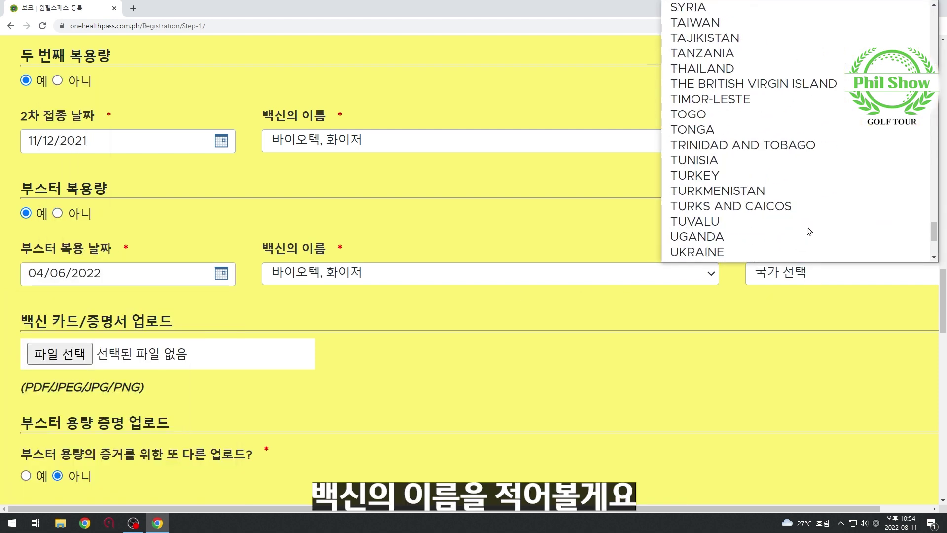
pyautogui.scroll(8, 809, 232)
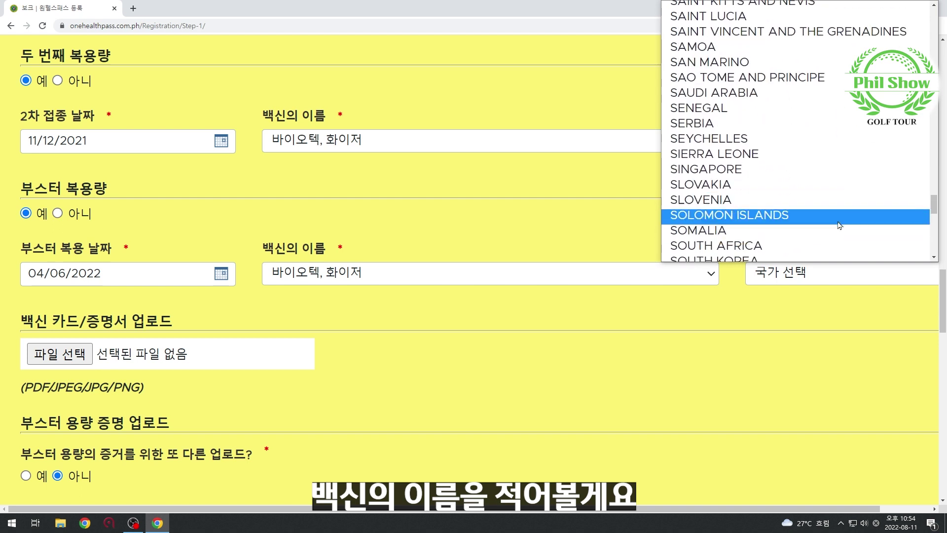
pyautogui.scroll(-2, 839, 225)
pyautogui.click(734, 181)
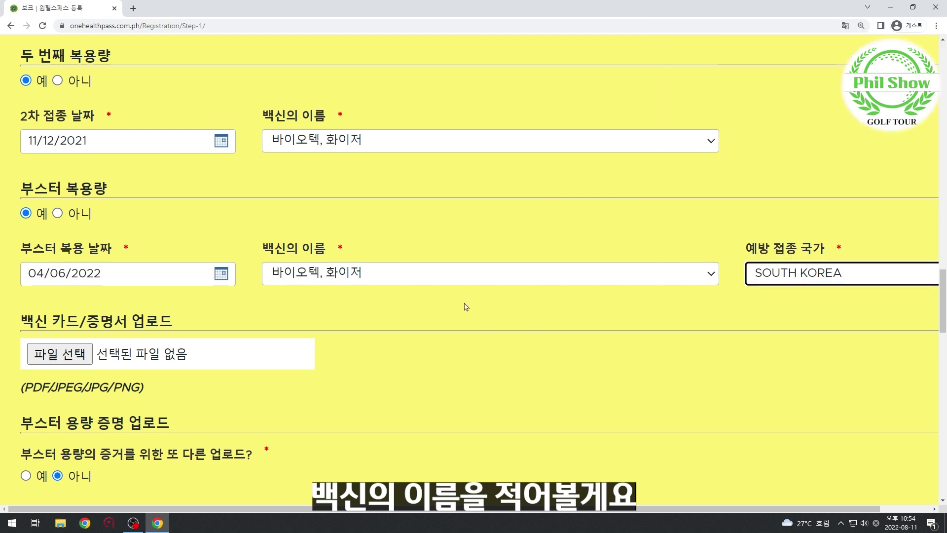
pyautogui.scroll(-1, 466, 308)
pyautogui.tripleClick(56, 271)
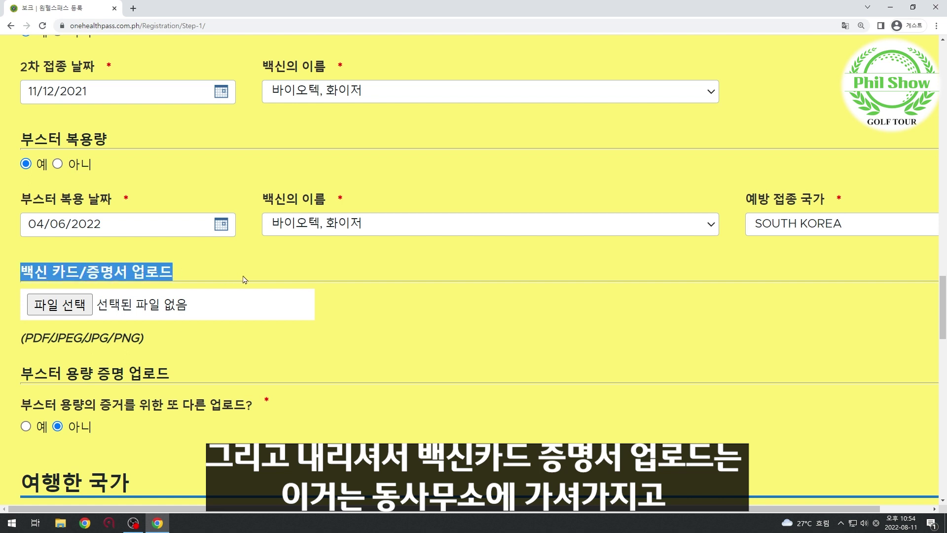
pyautogui.click(246, 278)
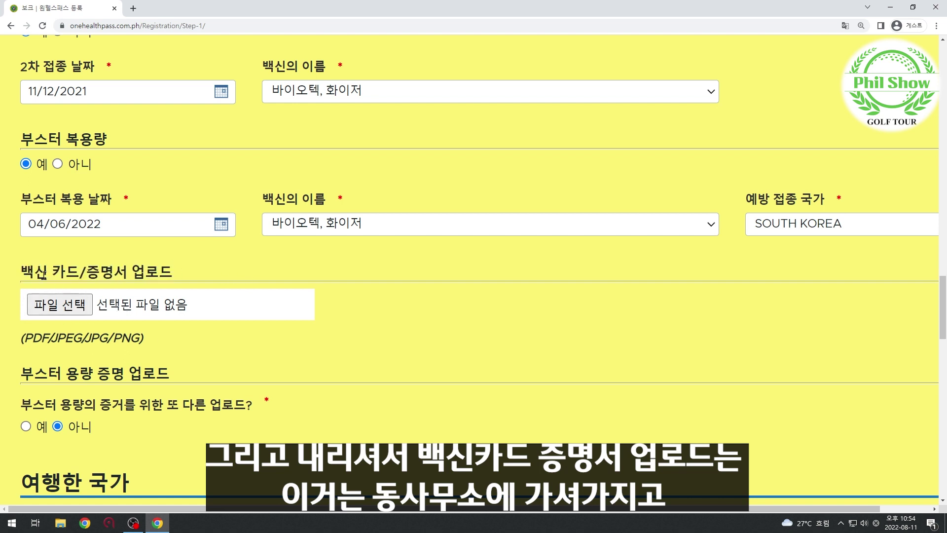
pyautogui.moveTo(34, 271); pyautogui.dragTo(182, 271)
pyautogui.click(209, 277)
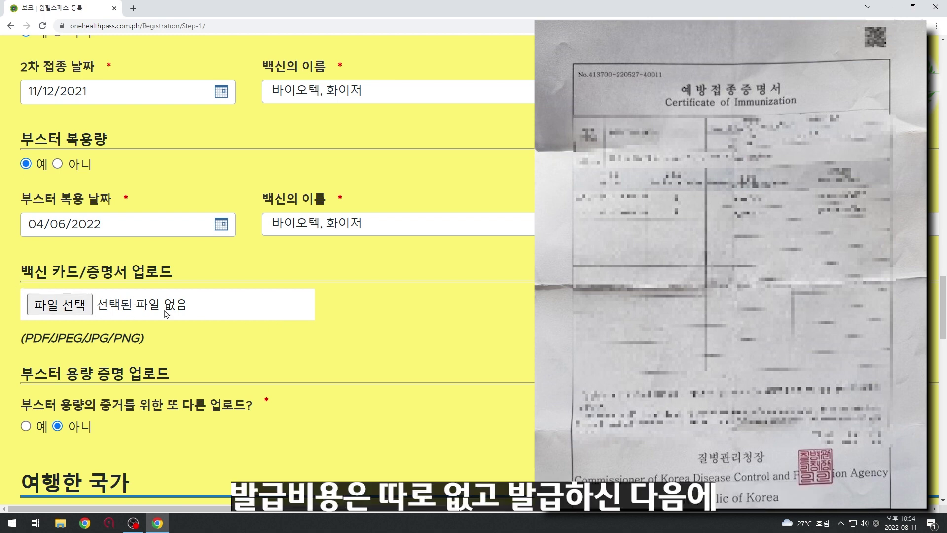
pyautogui.scroll(-2, 433, 259)
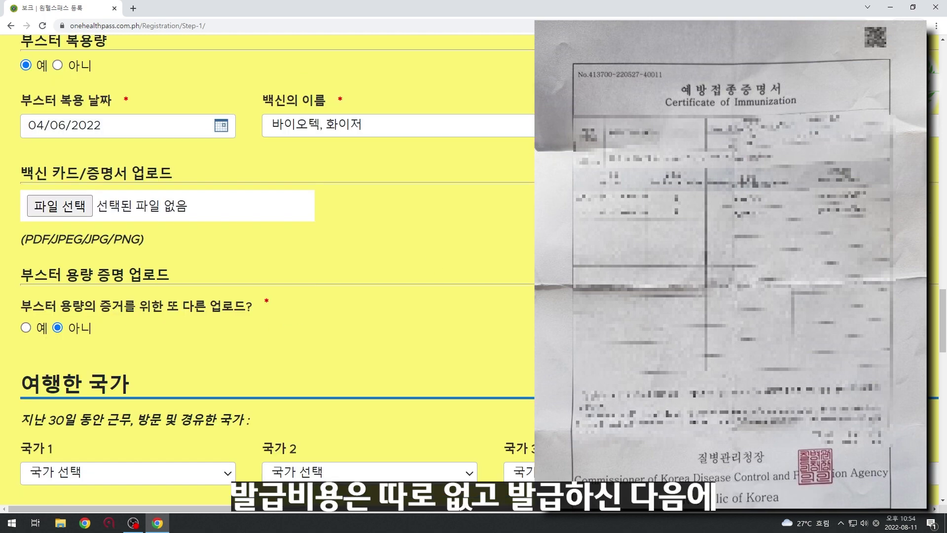
pyautogui.press('super+e')
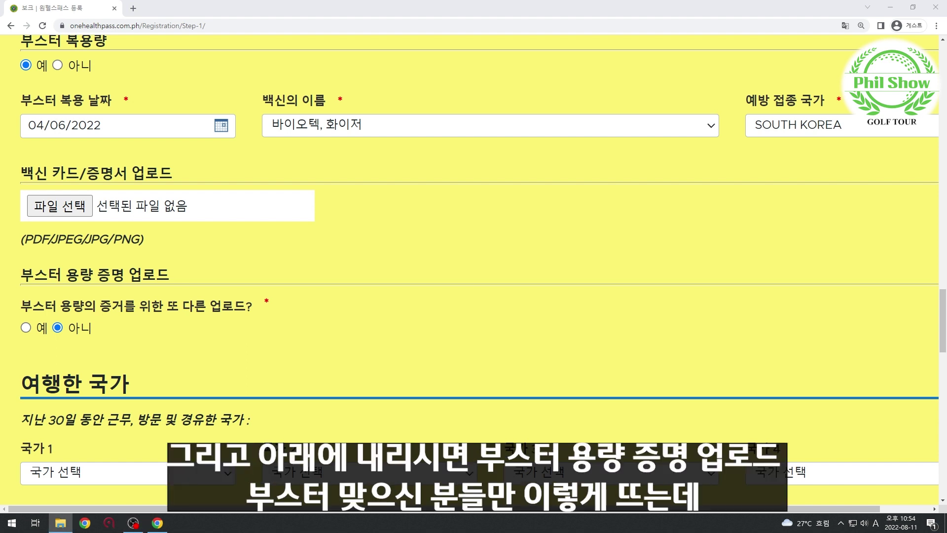
pyautogui.hotkey('alt', 'Tab')
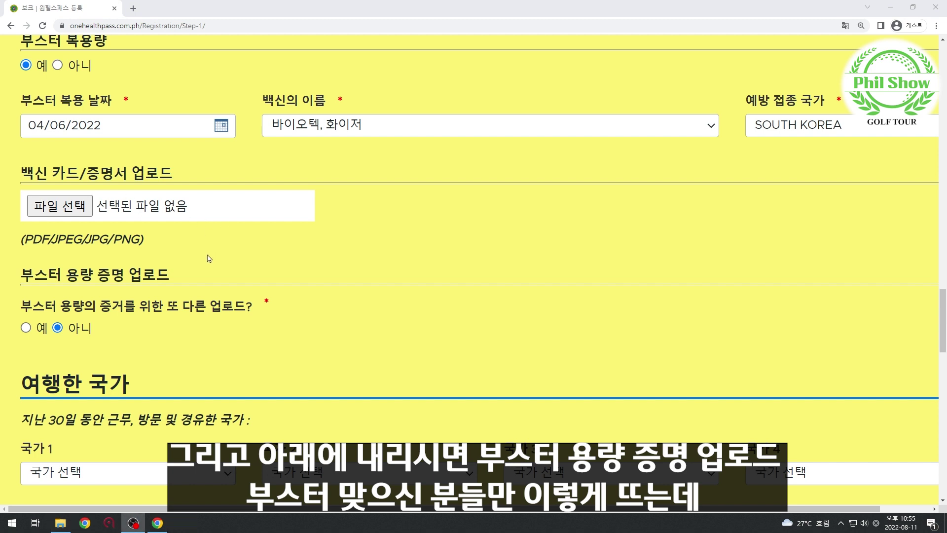
pyautogui.moveTo(18, 271); pyautogui.dragTo(201, 279)
# Answer 예 to the booster-proof upload question, then move down to the declaration and CAPTCHA section.
pyautogui.click(197, 279)
pyautogui.scroll(-1, 172, 279)
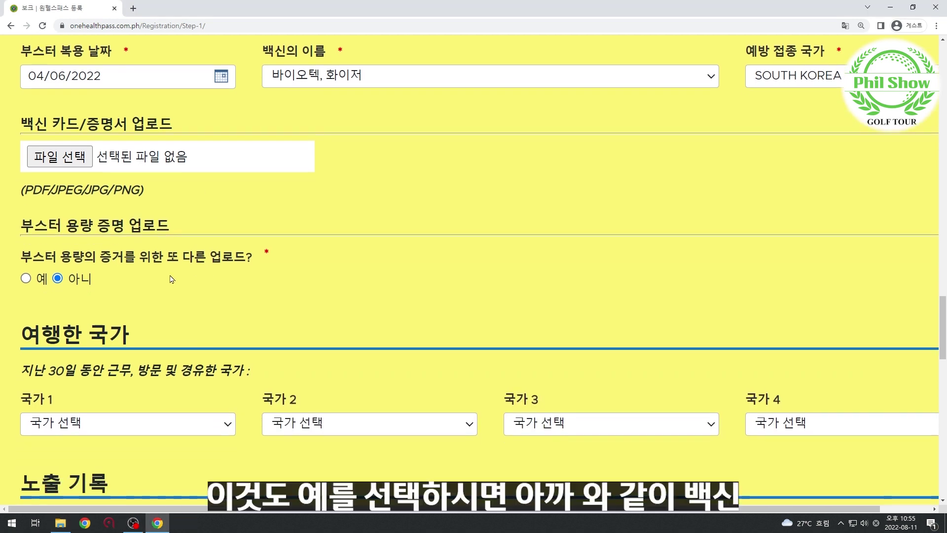
pyautogui.moveTo(22, 256); pyautogui.dragTo(259, 265)
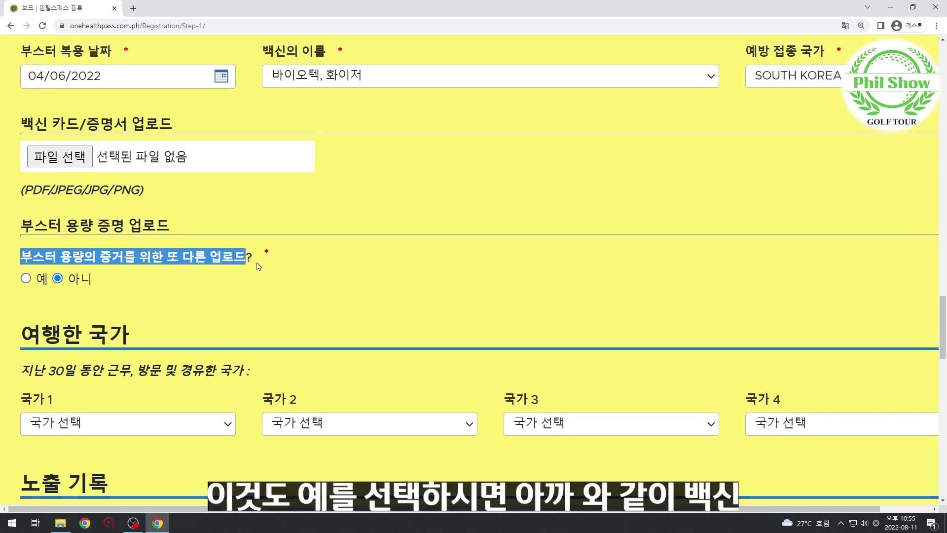
pyautogui.click(272, 266)
pyautogui.click(41, 280)
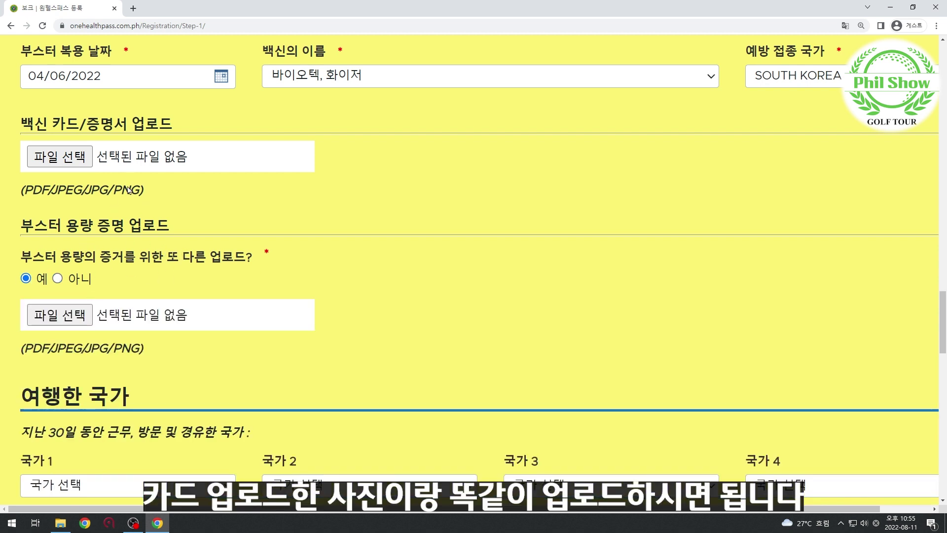
pyautogui.scroll(-4, 123, 224)
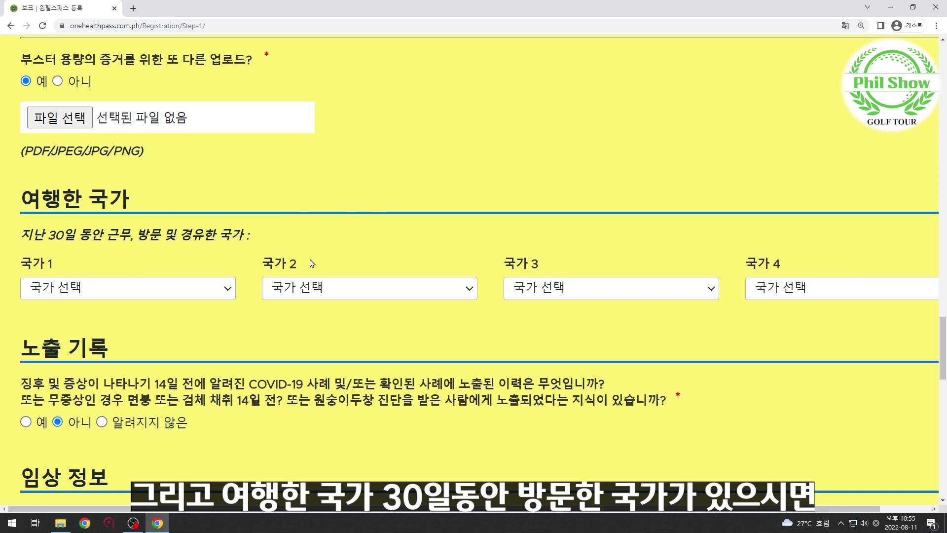
pyautogui.scroll(-3, 44, 298)
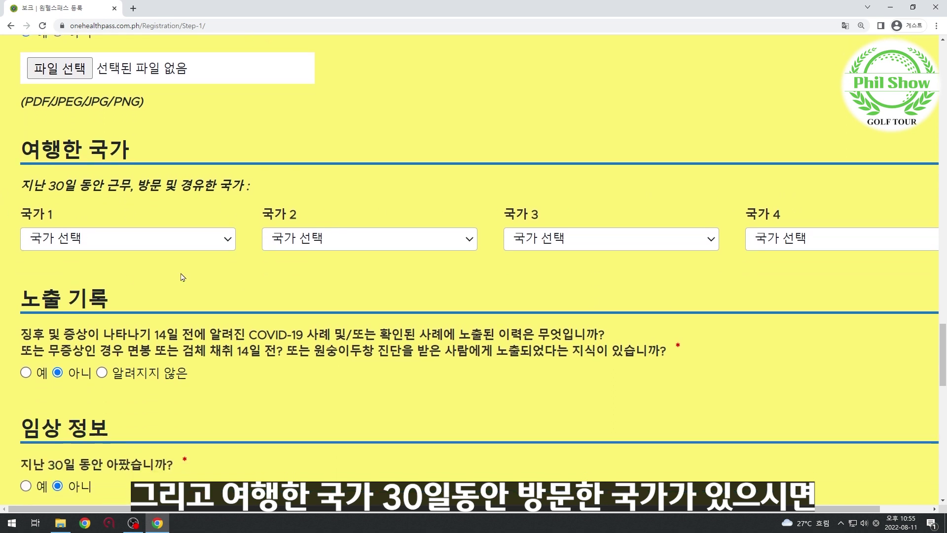
pyautogui.scroll(-1, 119, 256)
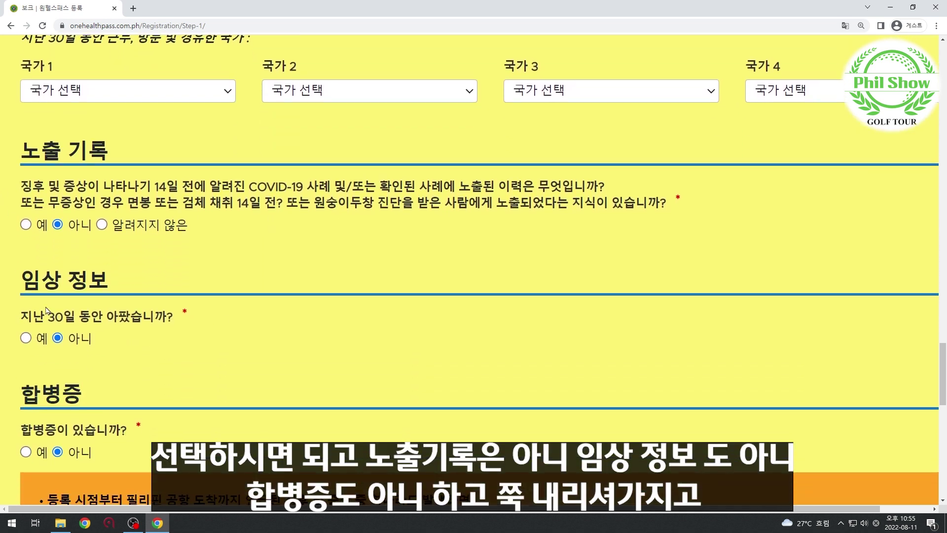
pyautogui.scroll(-1, 134, 347)
pyautogui.scroll(-15, 134, 347)
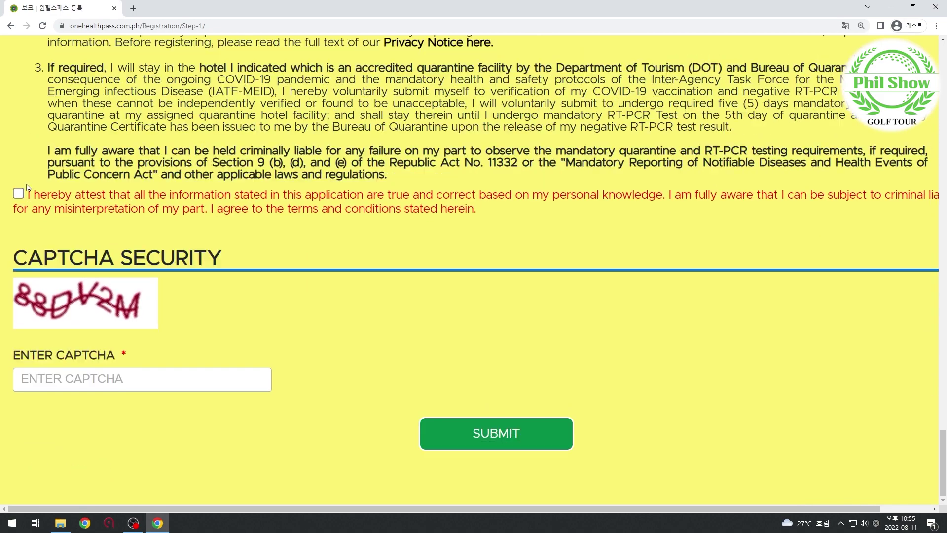
# Tick the attestation statement checkbox.
pyautogui.moveTo(14, 184); pyautogui.dragTo(543, 215)
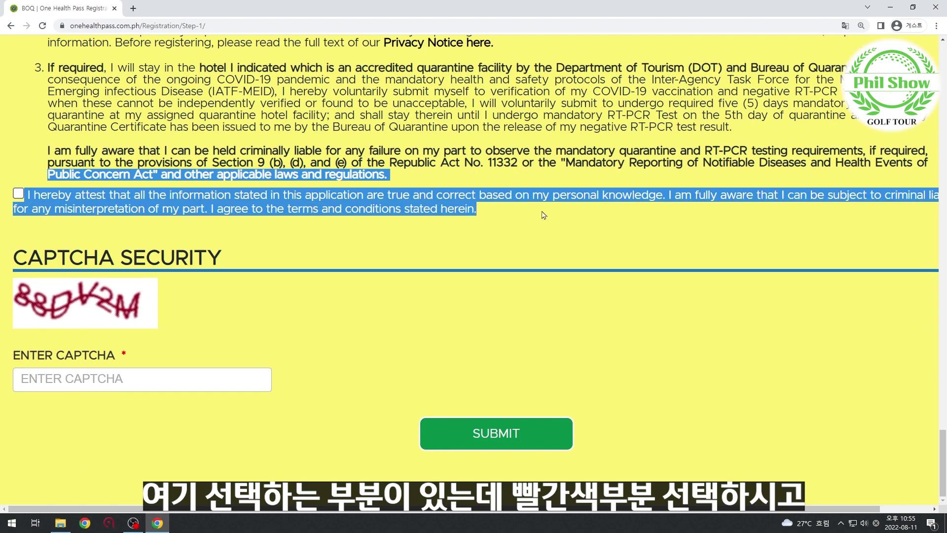
pyautogui.click(703, 216)
pyautogui.click(18, 193)
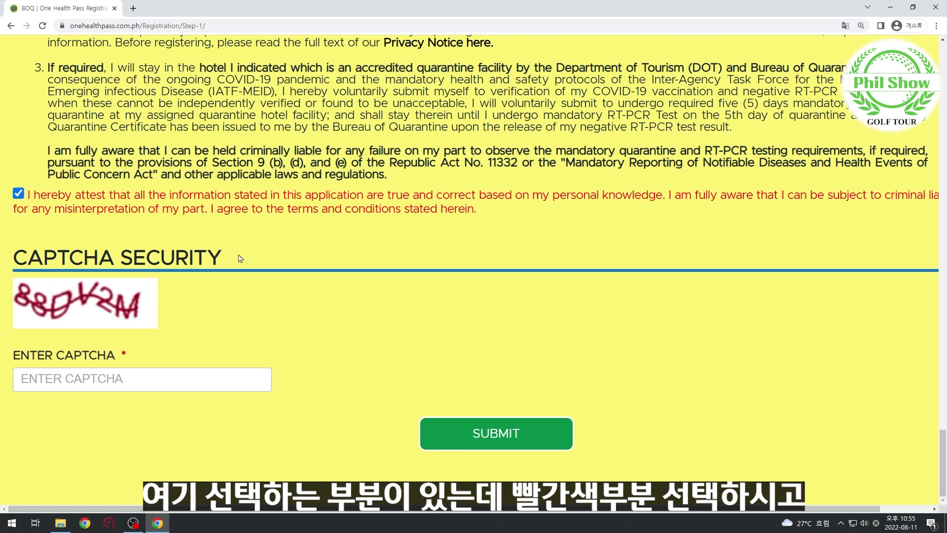
# Enter the displayed CAPTCHA code and submit the registration form.
pyautogui.click(165, 375)
pyautogui.write('8')
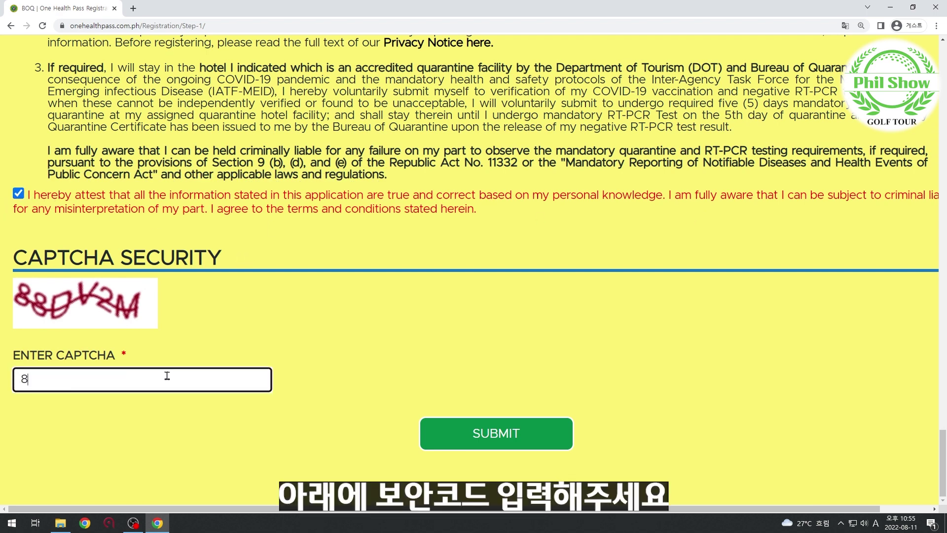
pyautogui.write('8DV2M')
pyautogui.click(432, 256)
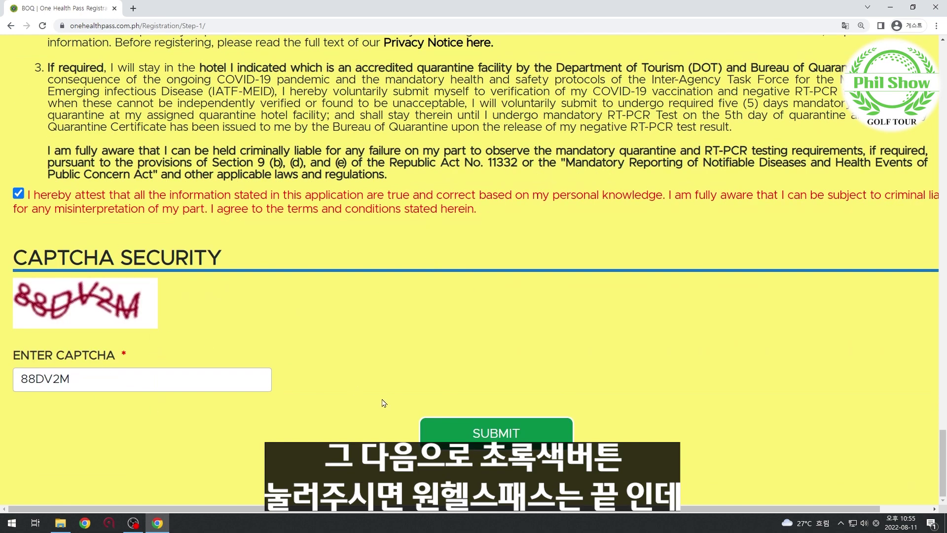
pyautogui.click(496, 438)
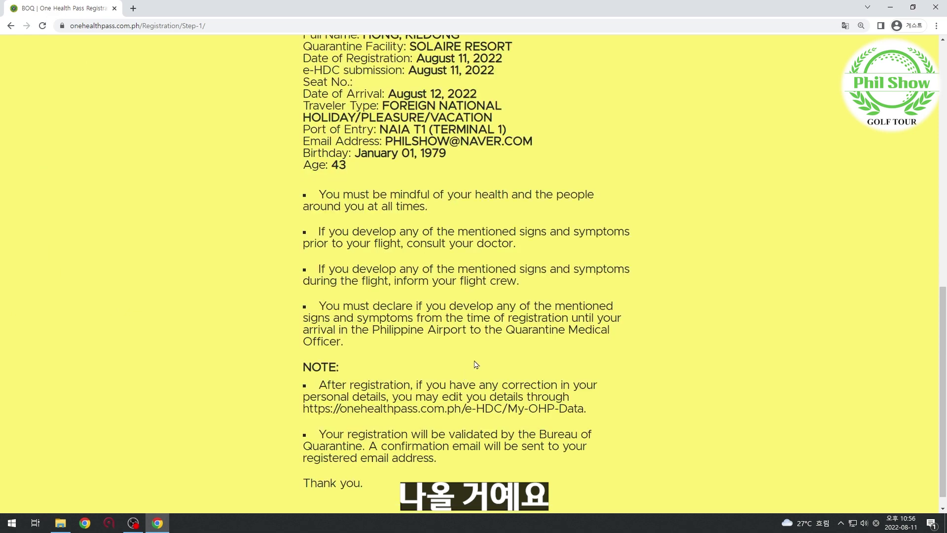
# Scroll through the HEALTH PASS page to review the OHP REGISTERED QR code and details.
pyautogui.scroll(9, 476, 365)
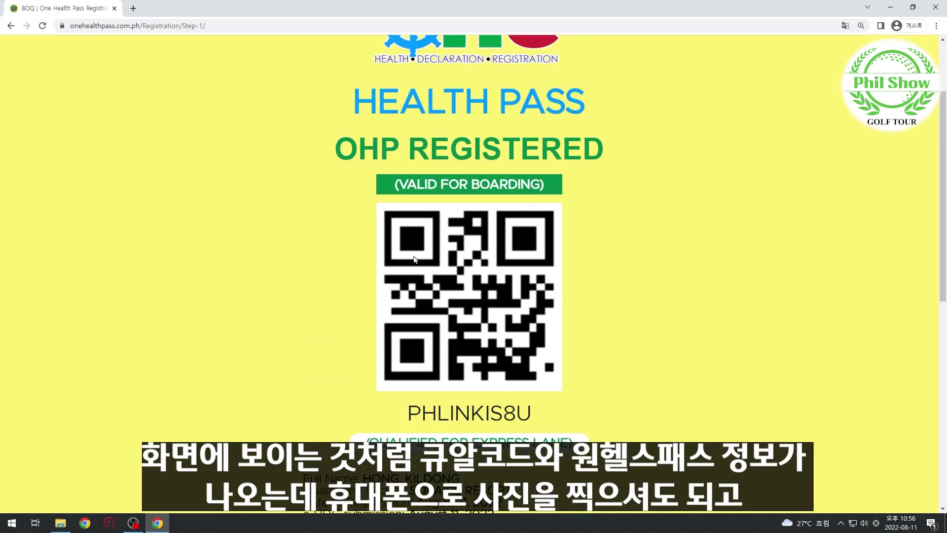
pyautogui.scroll(2, 413, 259)
pyautogui.keyDown('ctrl'); pyautogui.scroll(-2, 643, 278); pyautogui.keyUp('ctrl')
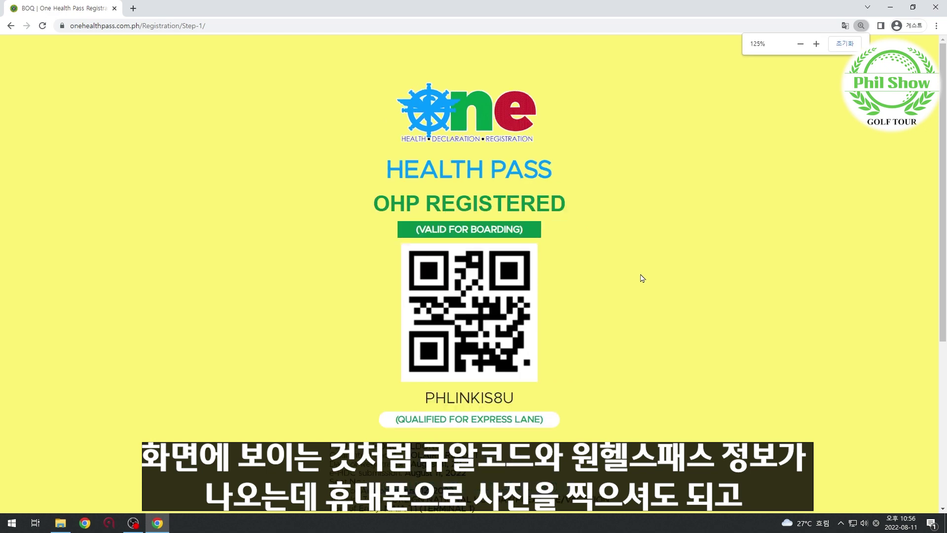
pyautogui.scroll(-2, 612, 354)
pyautogui.scroll(2, 612, 353)
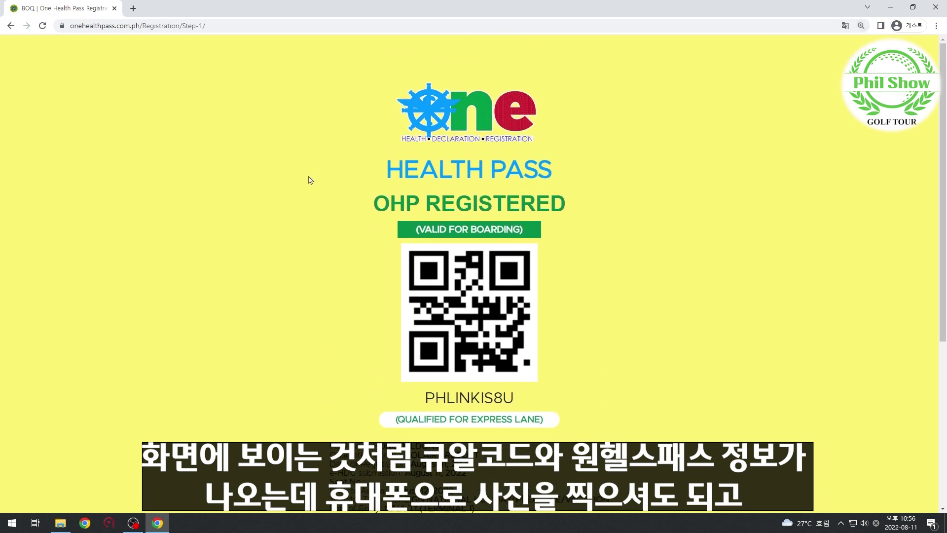
pyautogui.scroll(-3, 498, 233)
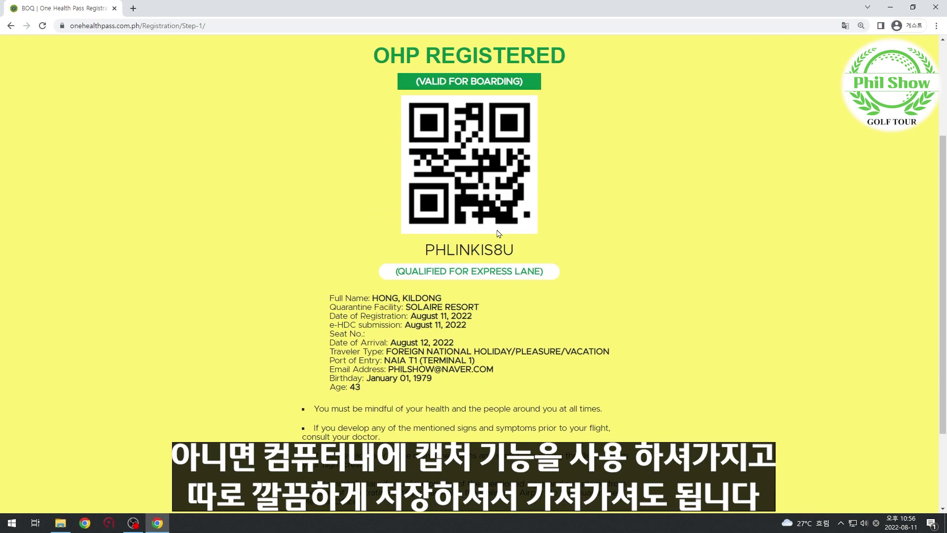
pyautogui.scroll(2, 496, 291)
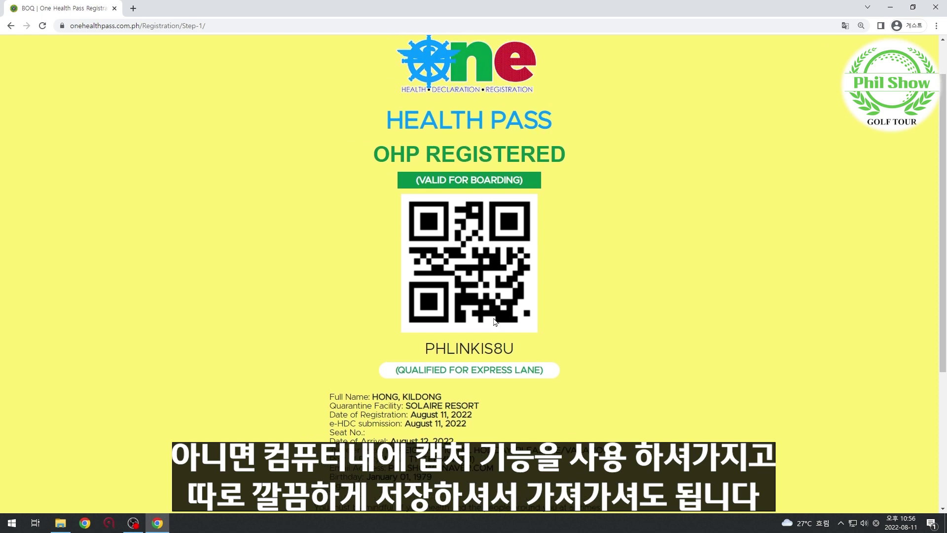
pyautogui.scroll(-2, 496, 321)
pyautogui.scroll(-3, 493, 296)
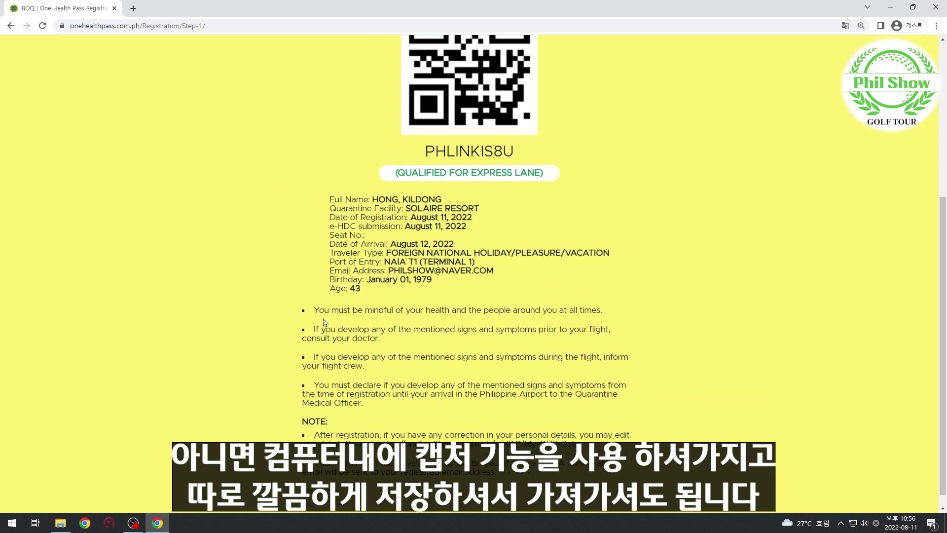
pyautogui.scroll(3, 615, 333)
pyautogui.scroll(3, 616, 334)
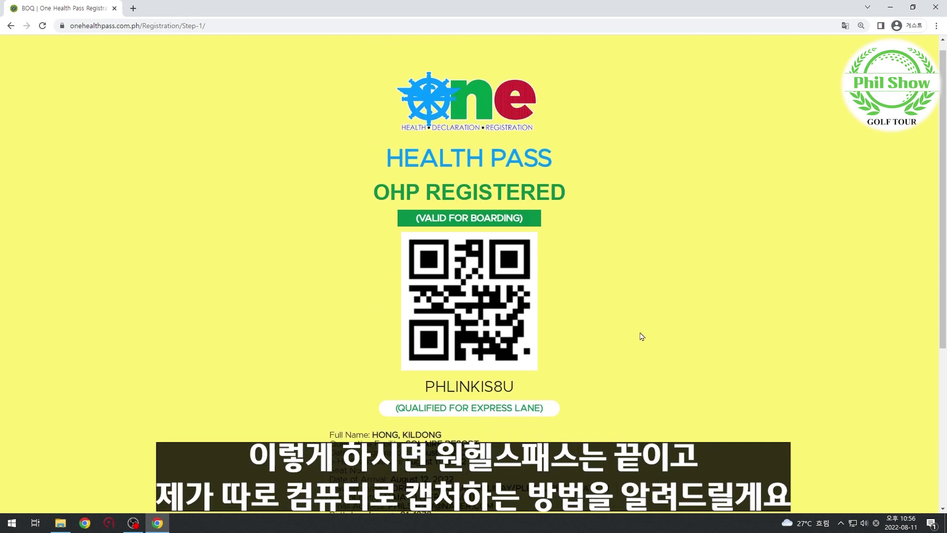
pyautogui.scroll(-1, 331, 156)
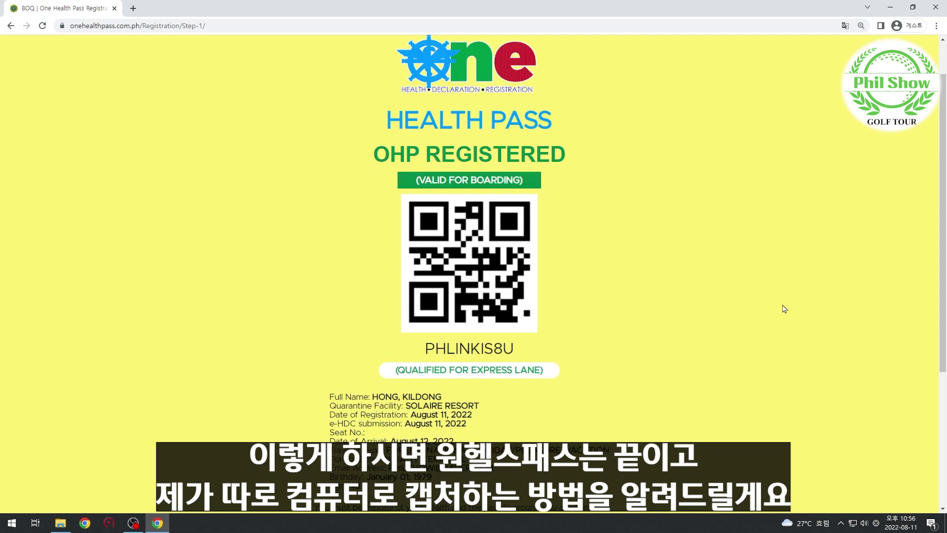
# Launch 캡처 도구 via a 캡 search and snip the pass's logo, QR code and details.
pyautogui.press('super')
pyautogui.press('super')
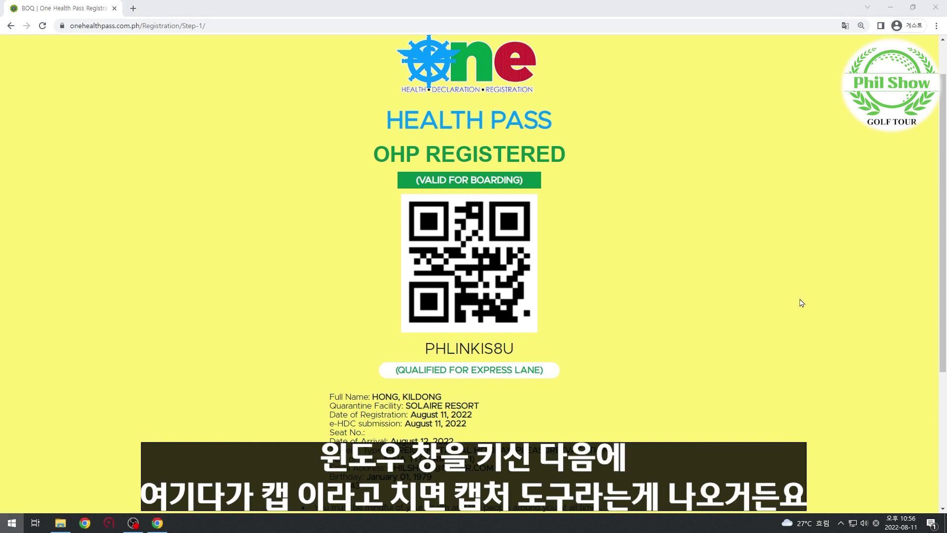
pyautogui.press('super')
pyautogui.write('캡')
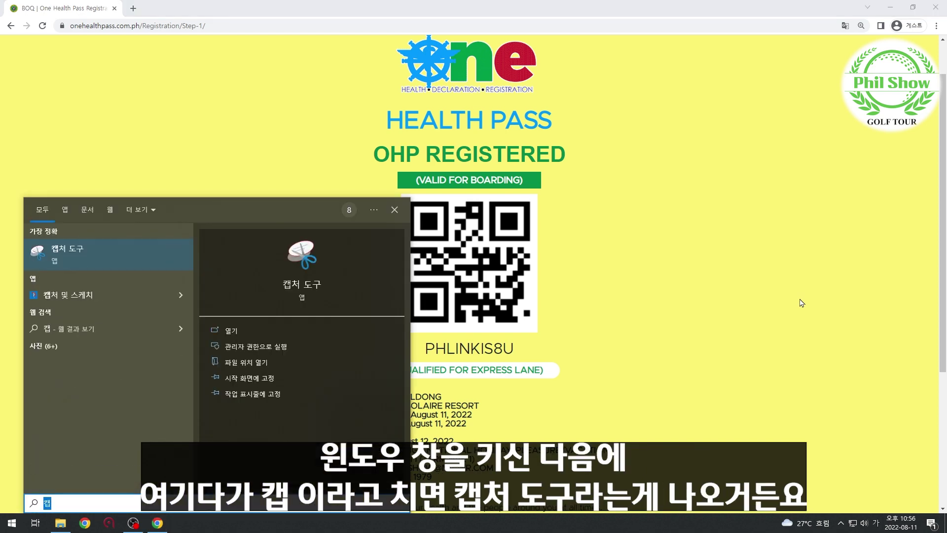
pyautogui.press('Return')
pyautogui.moveTo(821, 82); pyautogui.dragTo(684, 127)
pyautogui.click(643, 140)
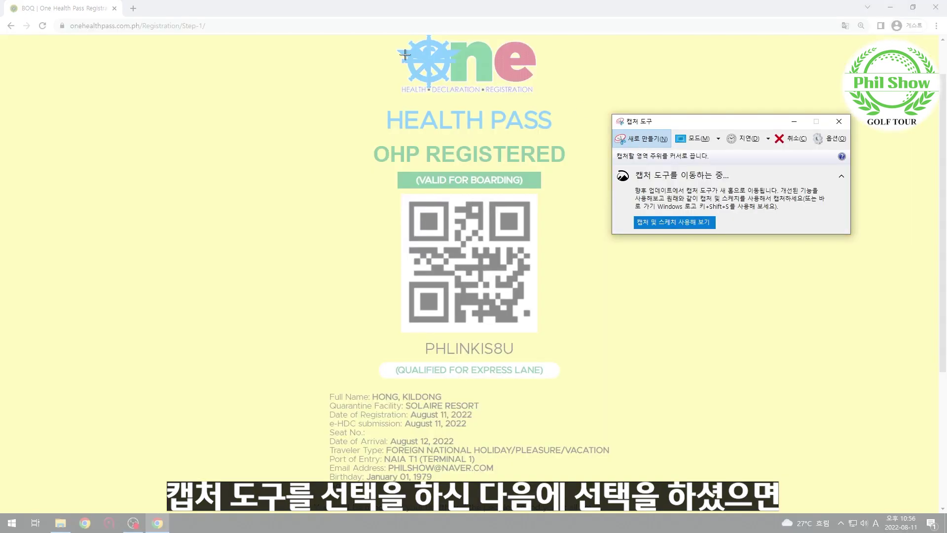
pyautogui.moveTo(304, 38)
pyautogui.mouseDown()
pyautogui.moveTo(535, 84)
pyautogui.moveTo(607, 252)
pyautogui.moveTo(603, 343)
pyautogui.moveTo(623, 482)
pyautogui.mouseUp()
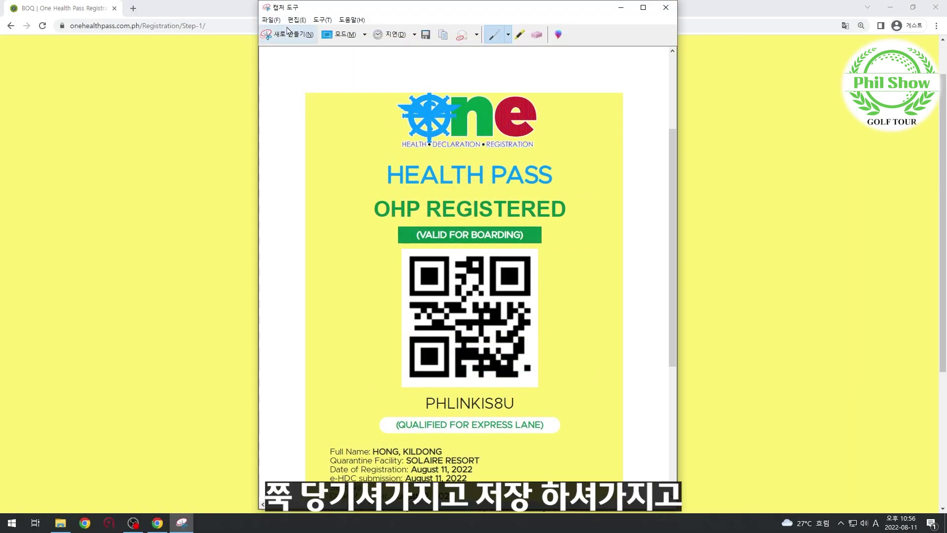
# Close Snipping Tool and choose 아니요 to discard the capture.
pyautogui.click(273, 21)
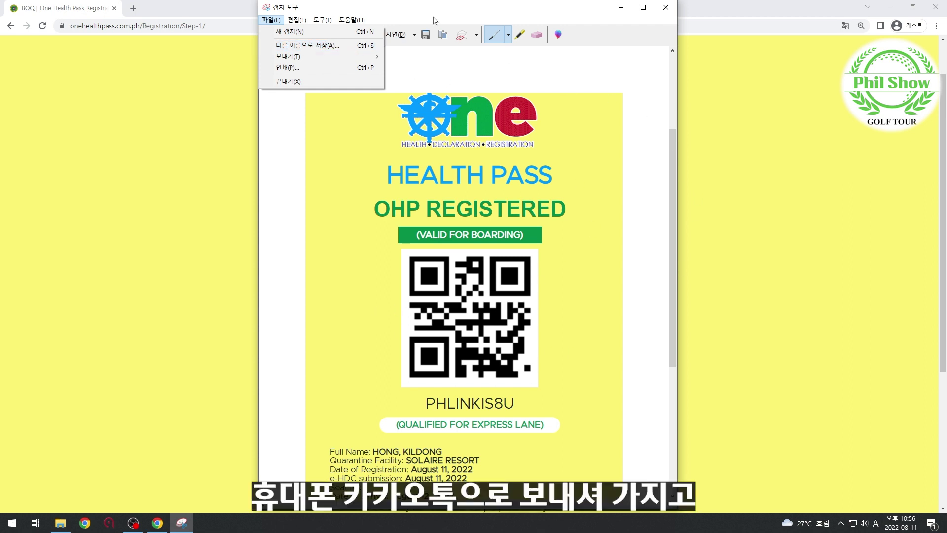
pyautogui.click(290, 9)
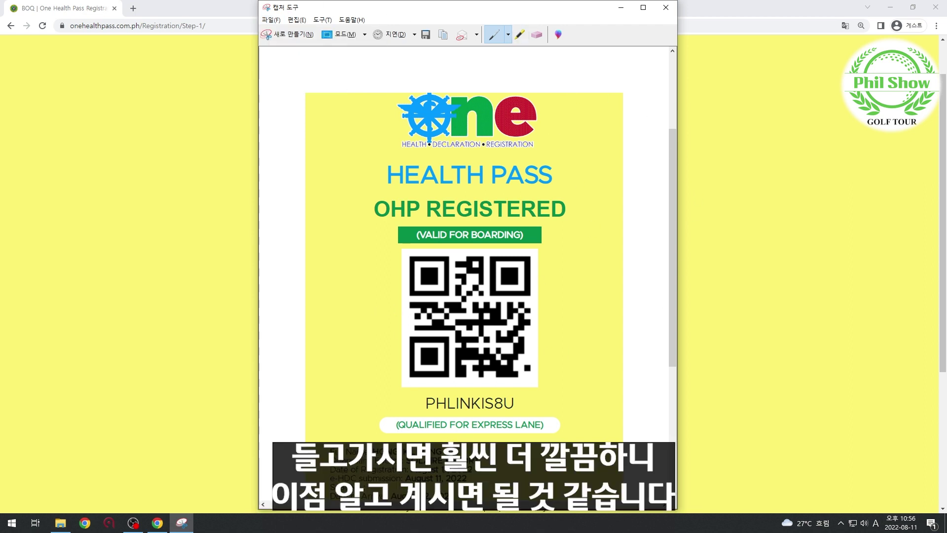
pyautogui.click(666, 8)
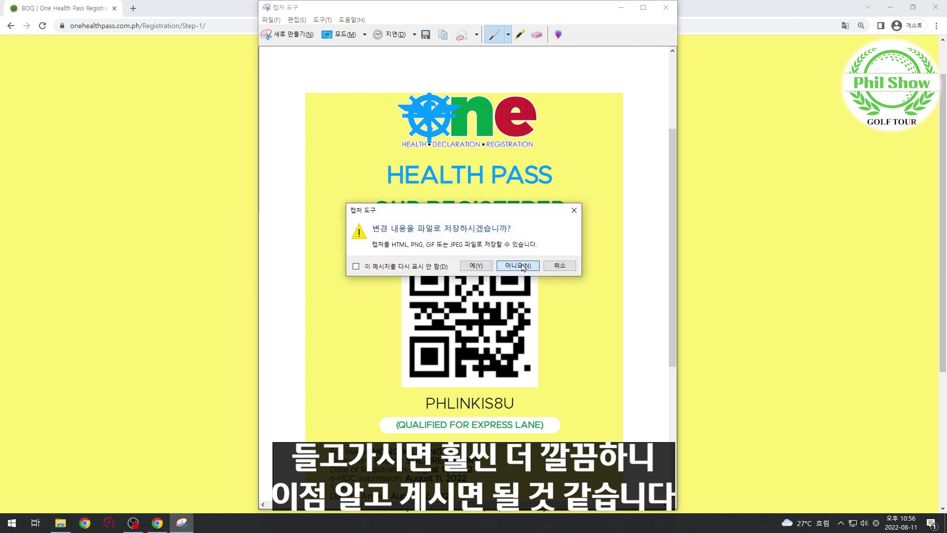
pyautogui.click(518, 265)
pyautogui.scroll(-4, 694, 284)
pyautogui.scroll(5, 596, 271)
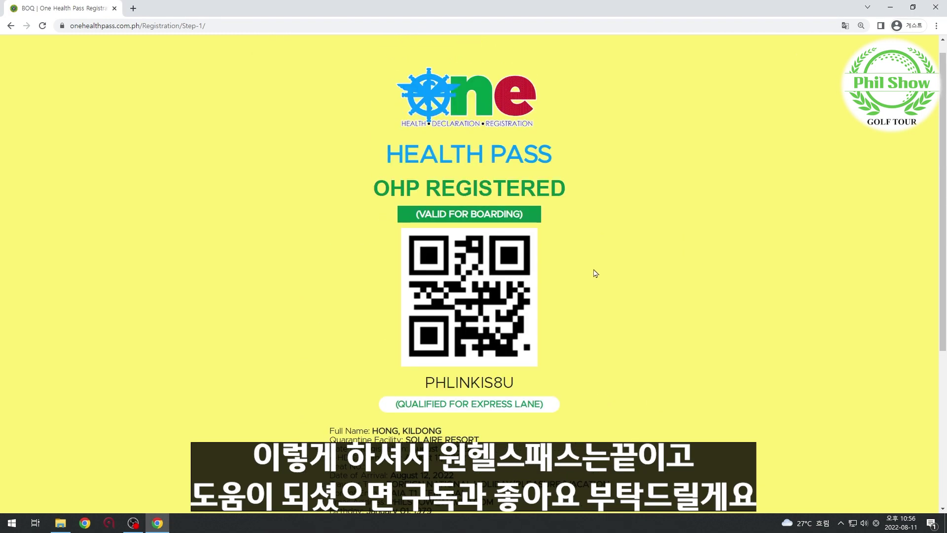
pyautogui.scroll(-2, 522, 229)
pyautogui.scroll(1, 518, 296)
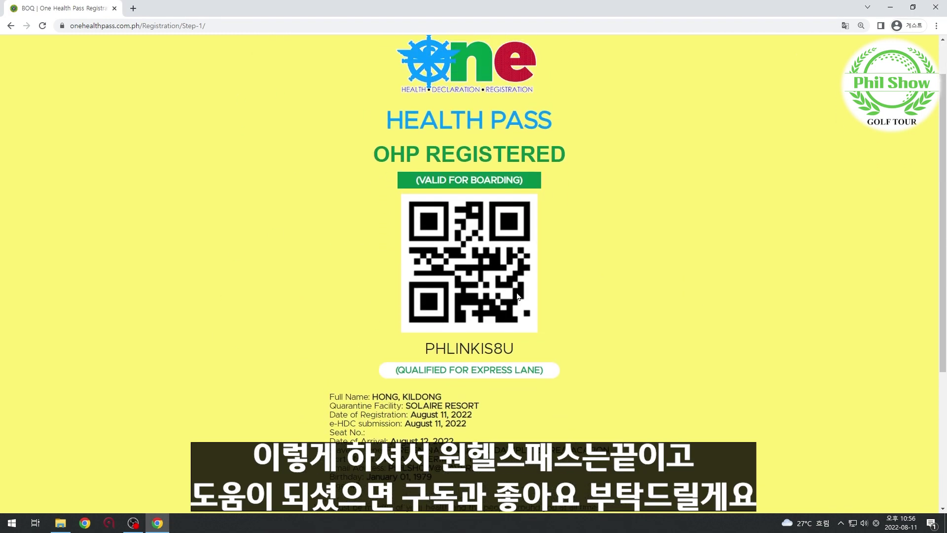